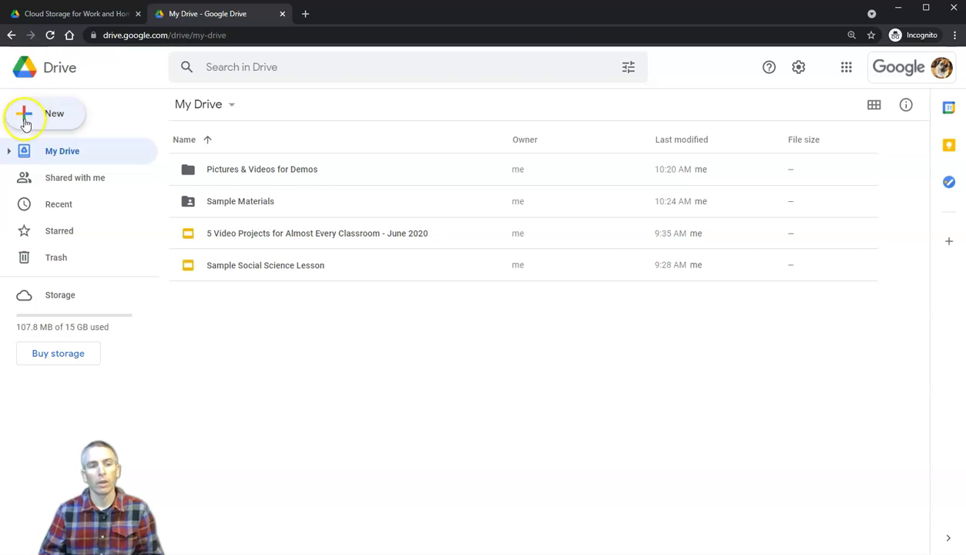
- Reveal the Blank document and From a template choices under New > Google Docs, then open a new tab
{"action": "left_click", "coordinate": [28, 124]}
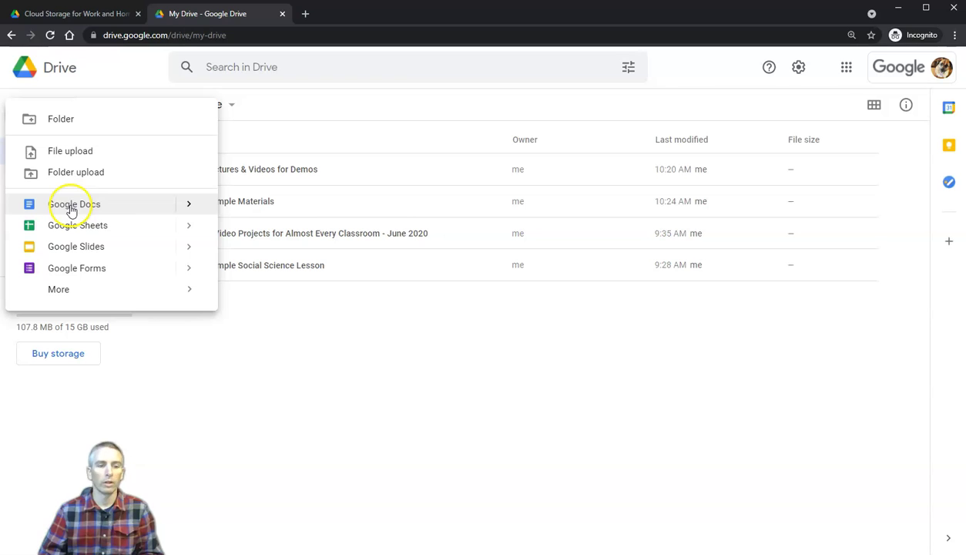
{"action": "left_click", "coordinate": [190, 205]}
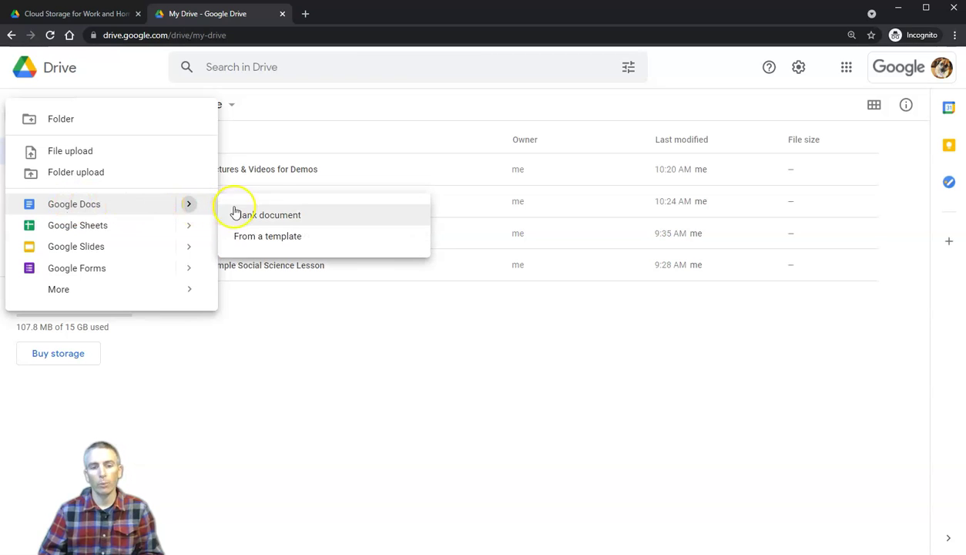
{"action": "left_click", "coordinate": [271, 239]}
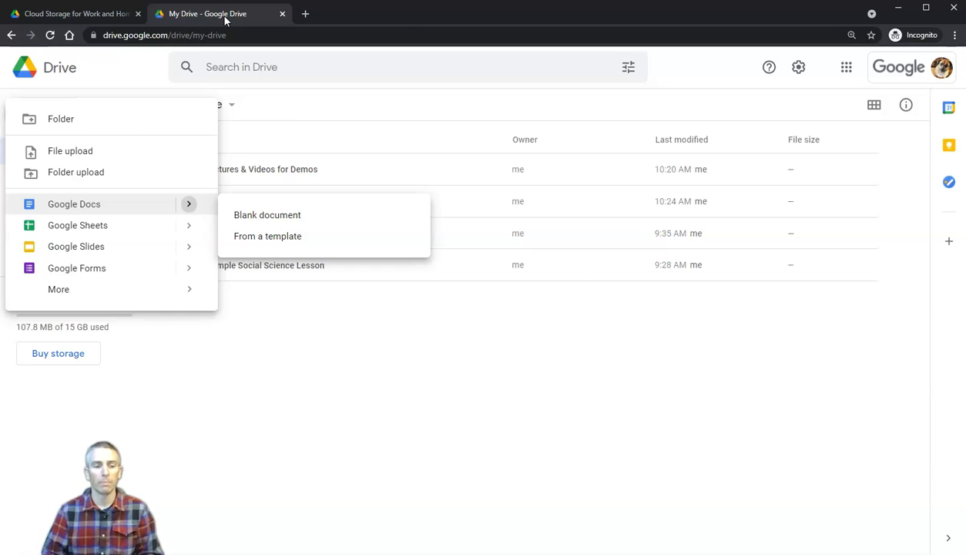
{"action": "left_click", "coordinate": [306, 15]}
- Go to docs.google.com, browse the Template gallery, and return to the Docs home page
{"action": "type", "text": "docs"}
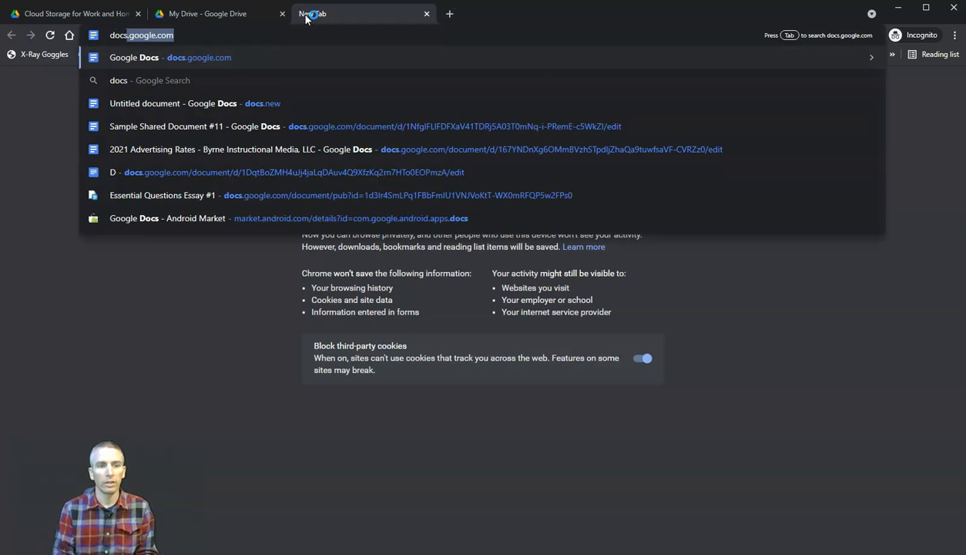
{"action": "key", "text": "Return"}
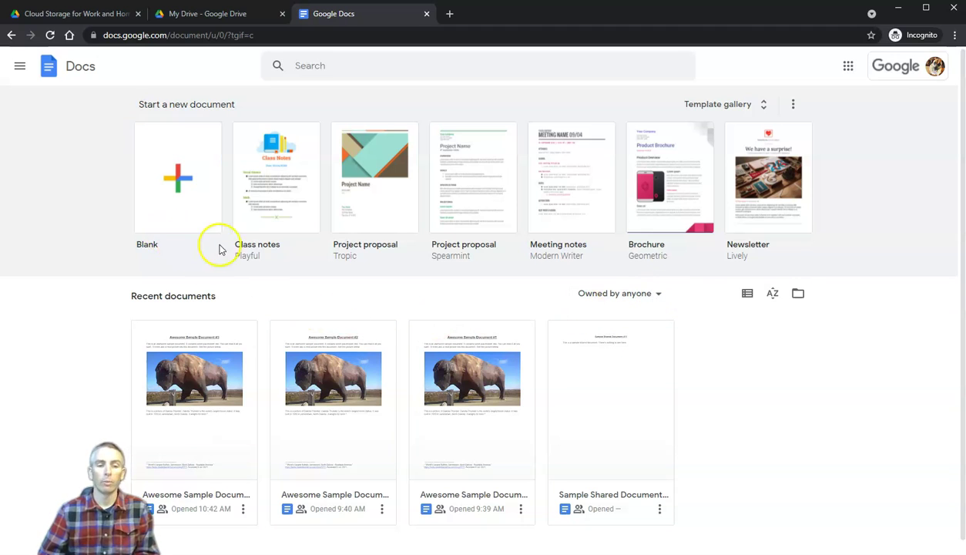
{"action": "left_click", "coordinate": [760, 103]}
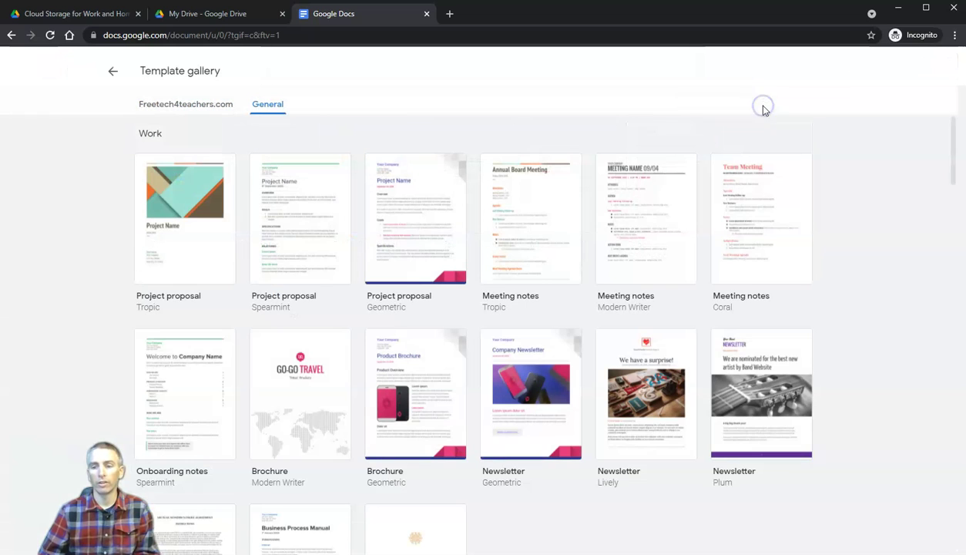
{"action": "scroll", "coordinate": [574, 345], "scroll_direction": "down", "scroll_amount": 15}
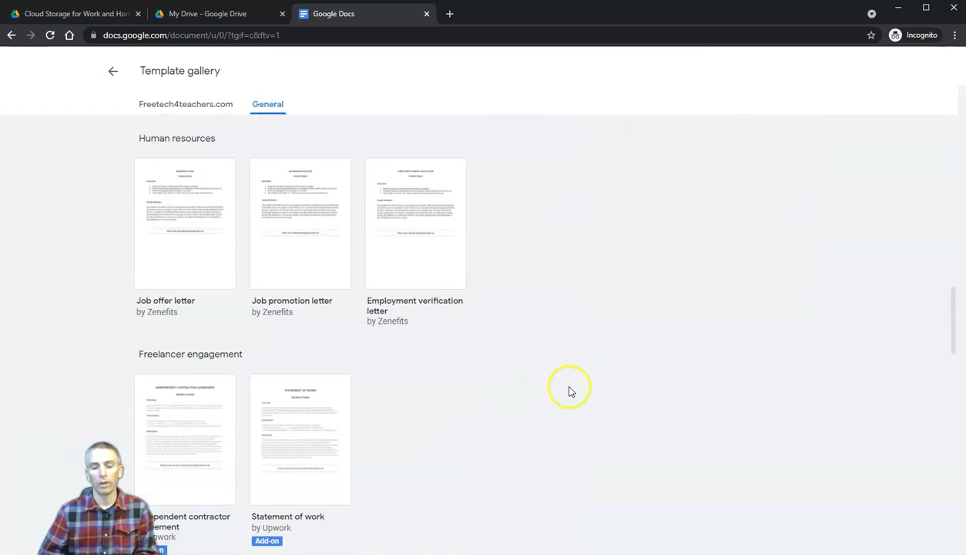
{"action": "scroll", "coordinate": [570, 391], "scroll_direction": "up", "scroll_amount": 15}
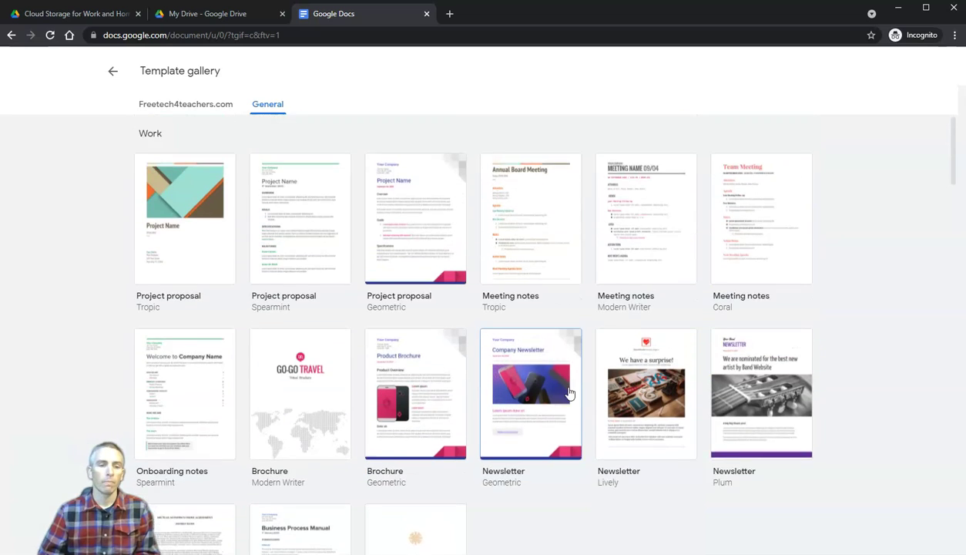
{"action": "scroll", "coordinate": [568, 393], "scroll_direction": "down", "scroll_amount": 1}
{"action": "left_click", "coordinate": [112, 71]}
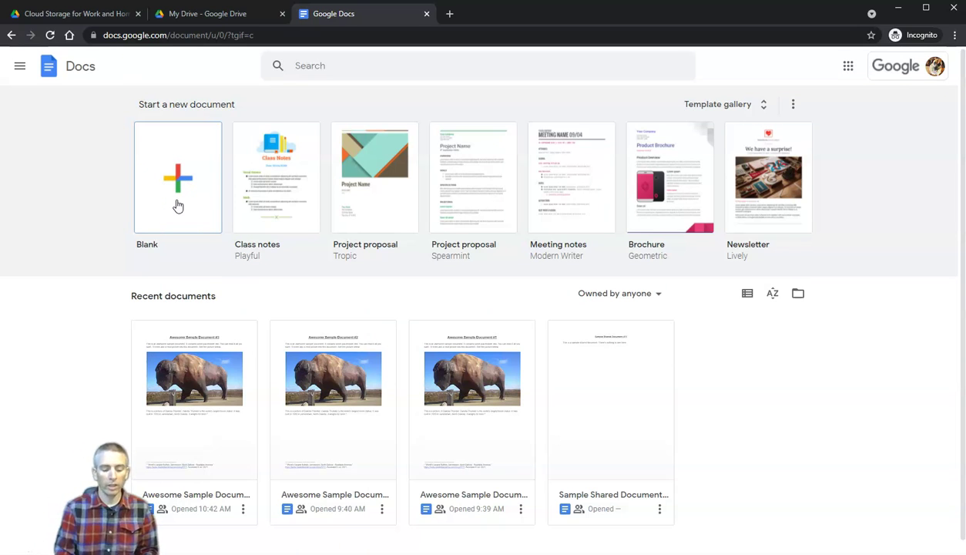
- Create a new blank document with docs.new in a new browser tab
{"action": "key", "text": "ctrl+t"}
{"action": "type", "text": "docs.new"}
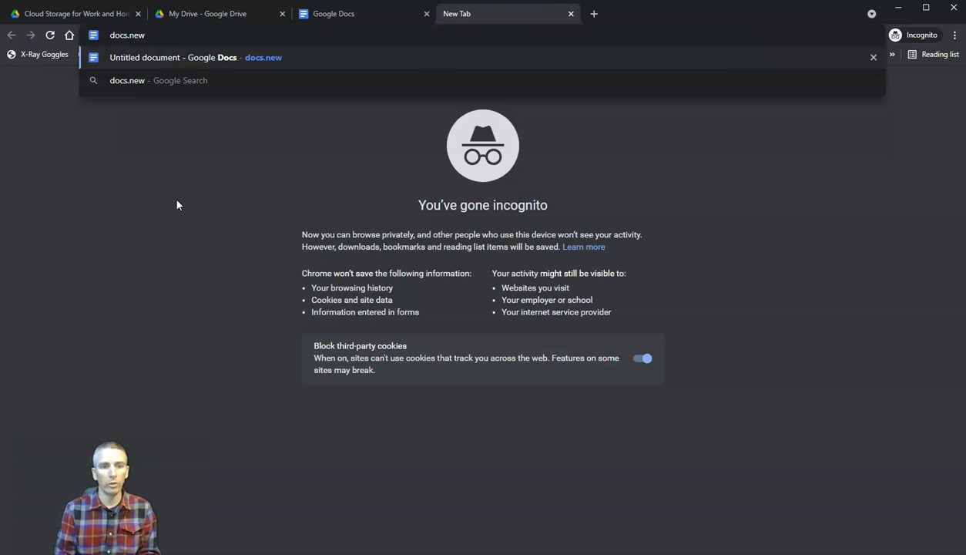
{"action": "key", "text": "Return"}
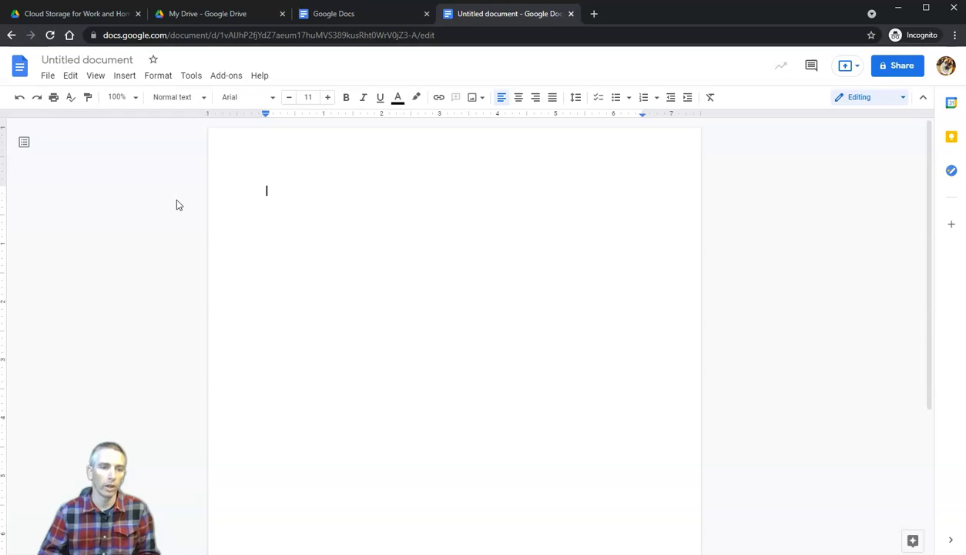
- Title the document 'Sample Google Doc #5'
{"action": "left_click", "coordinate": [91, 60]}
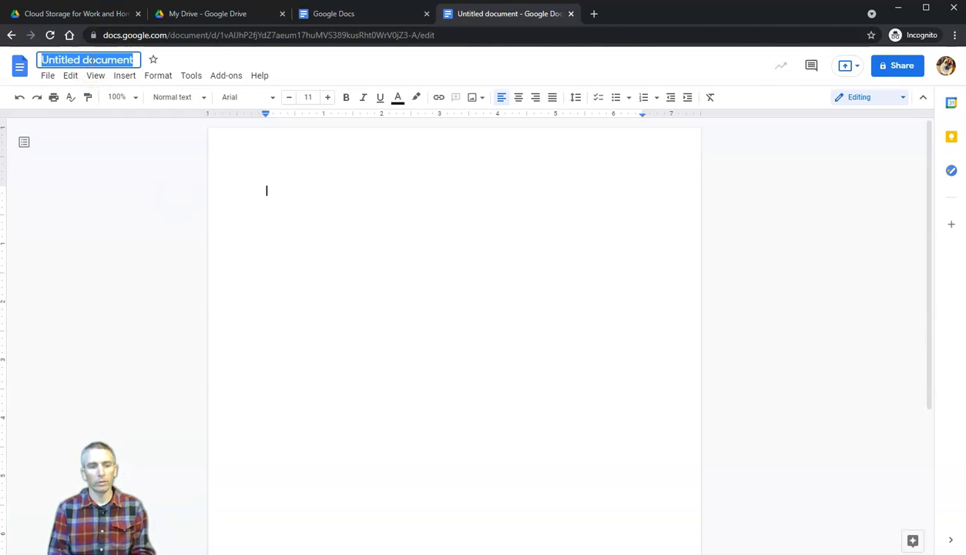
{"action": "type", "text": "Sample Goog"}
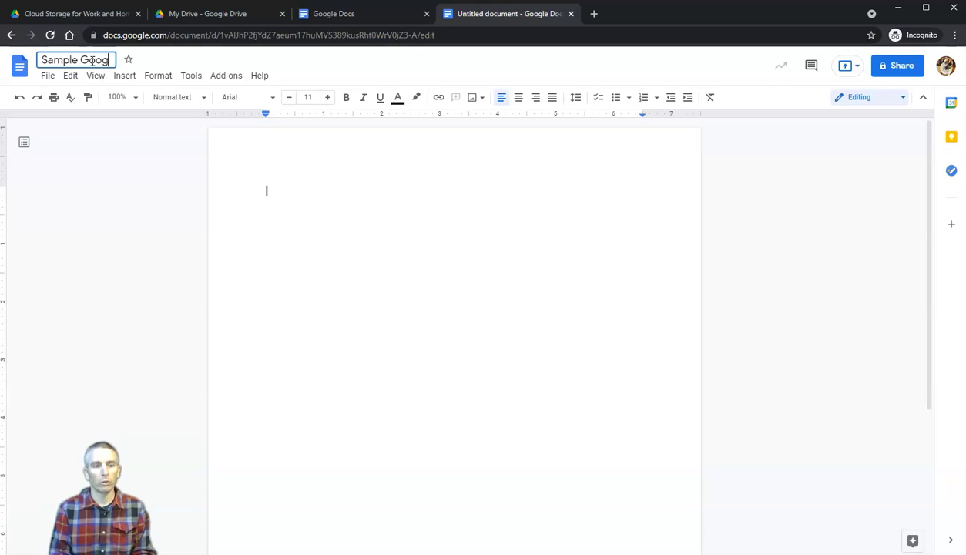
{"action": "type", "text": "le Doc"}
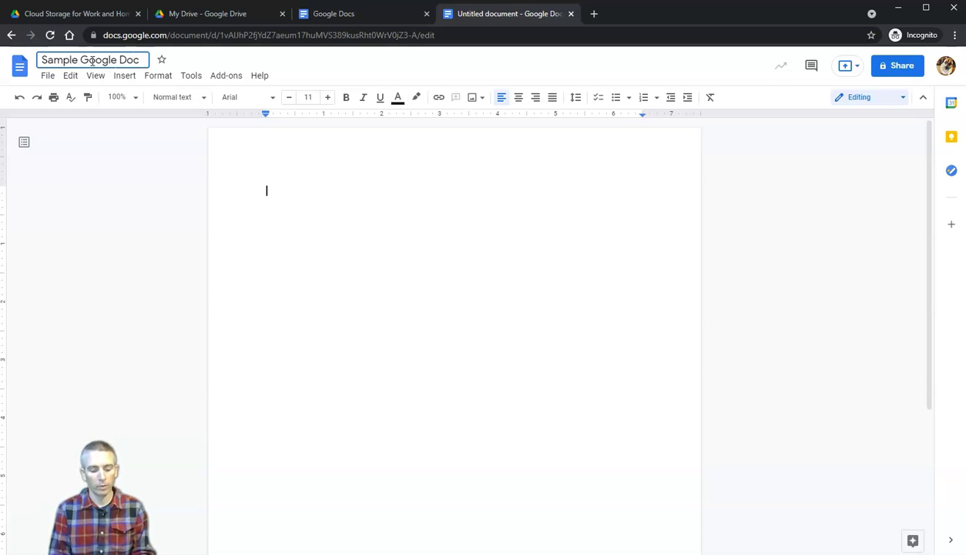
{"action": "type", "text": " #5"}
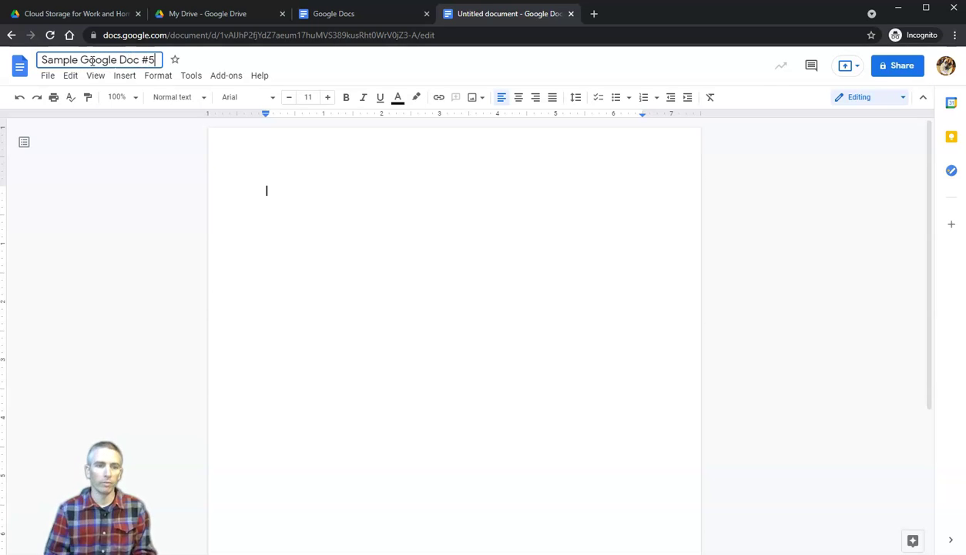
{"action": "left_click", "coordinate": [278, 192]}
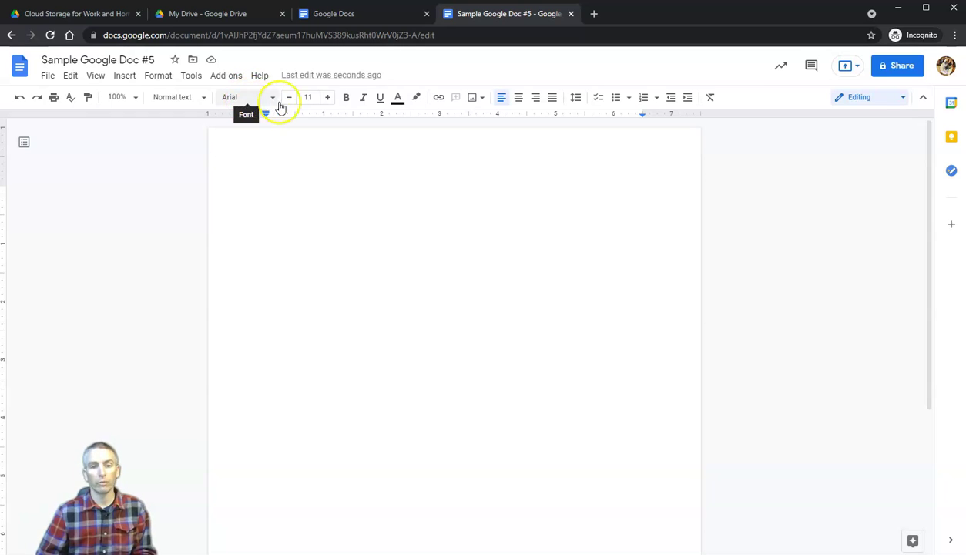
- Type 'Sample Google Document #5' at the top and make it bold, underlined, centred 16 pt
{"action": "left_click", "coordinate": [275, 197]}
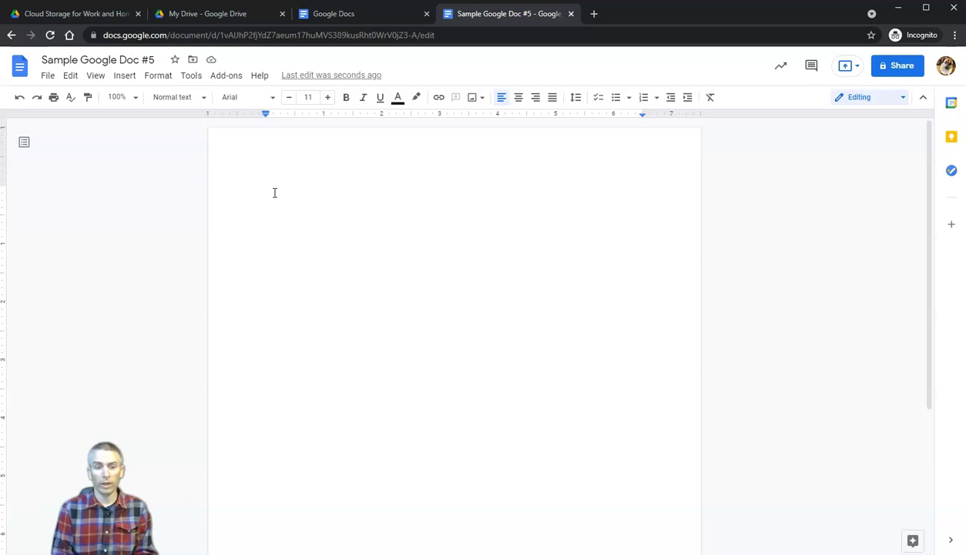
{"action": "type", "text": "Sample Google Document"}
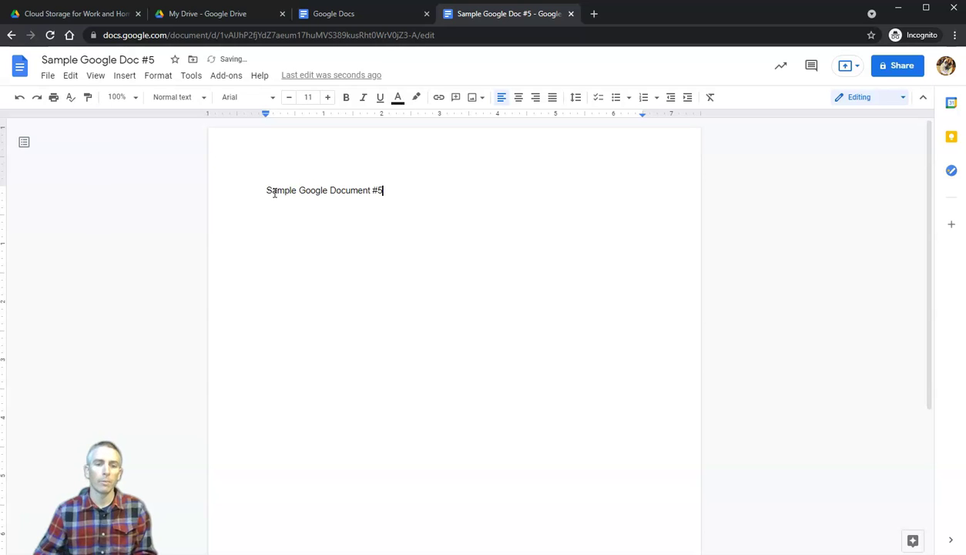
{"action": "type", "text": " #5"}
{"action": "triple_click", "coordinate": [296, 192]}
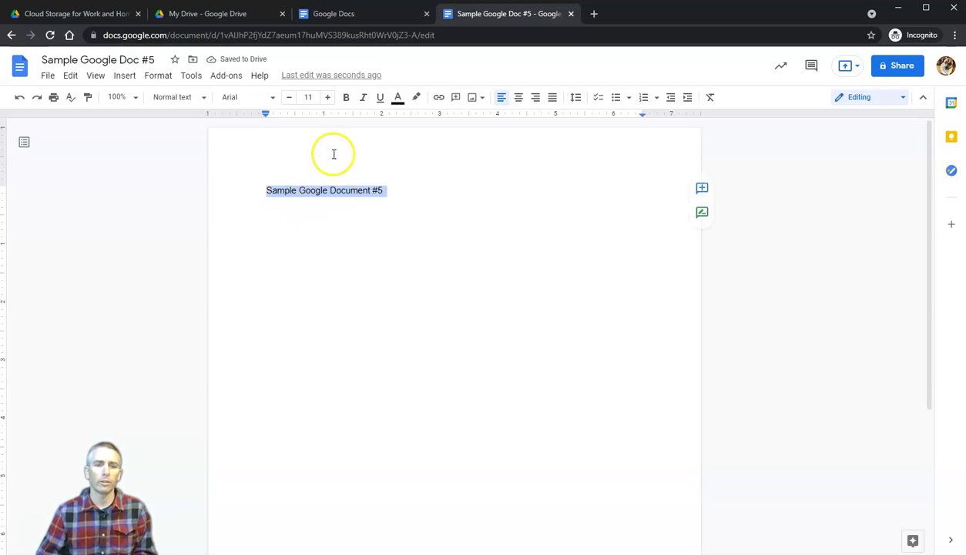
{"action": "left_click", "coordinate": [327, 97]}
{"action": "left_click", "coordinate": [328, 97]}
{"action": "left_click", "coordinate": [327, 97]}
{"action": "left_click", "coordinate": [328, 97]}
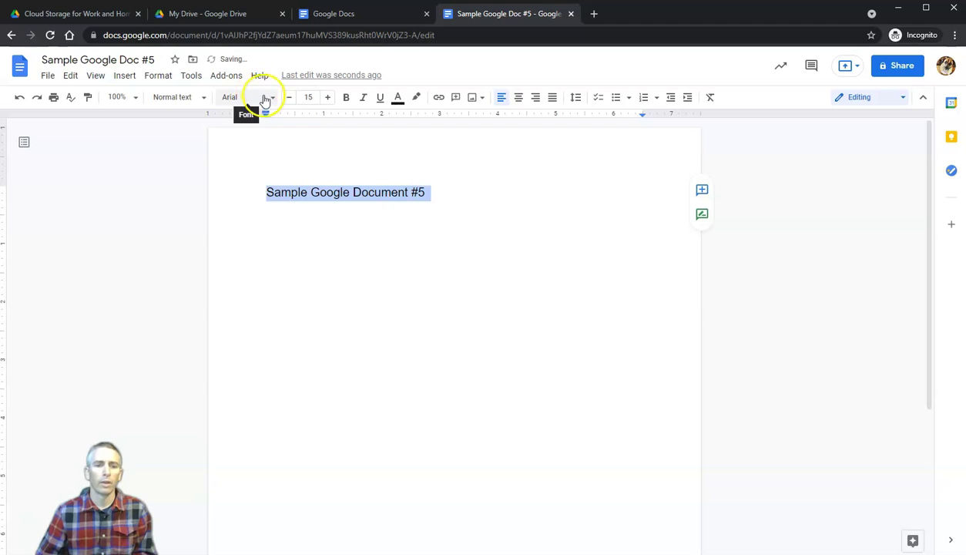
{"action": "left_click", "coordinate": [346, 97]}
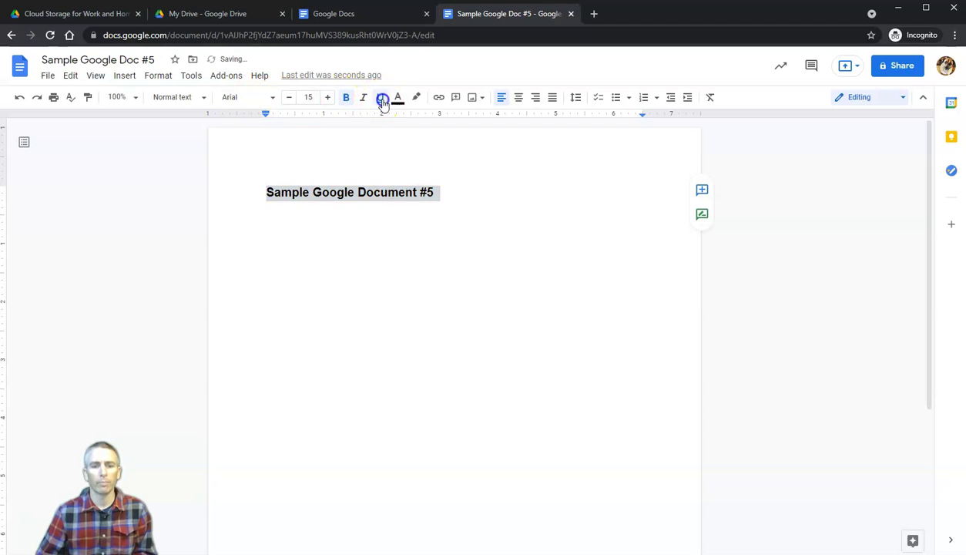
{"action": "left_click", "coordinate": [383, 99]}
{"action": "left_click", "coordinate": [327, 97]}
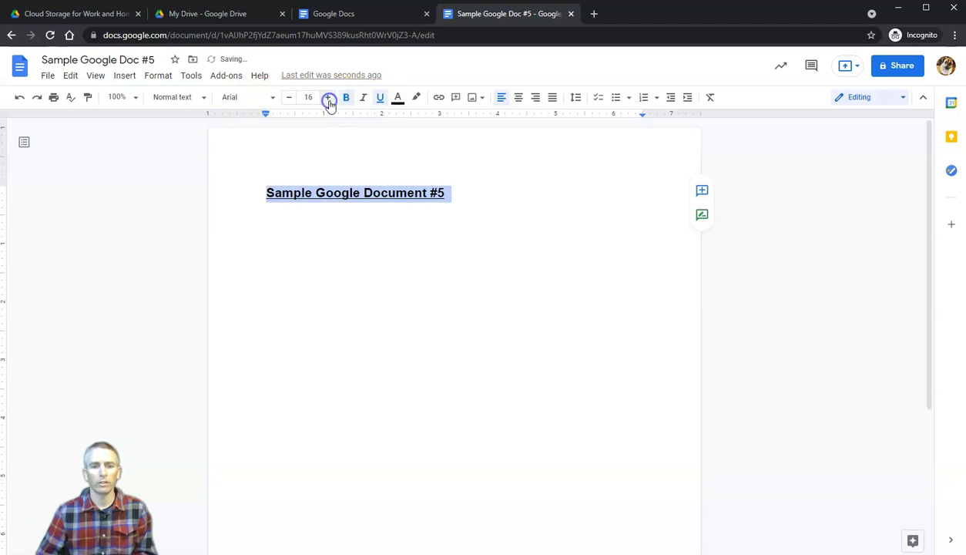
{"action": "left_click", "coordinate": [519, 99]}
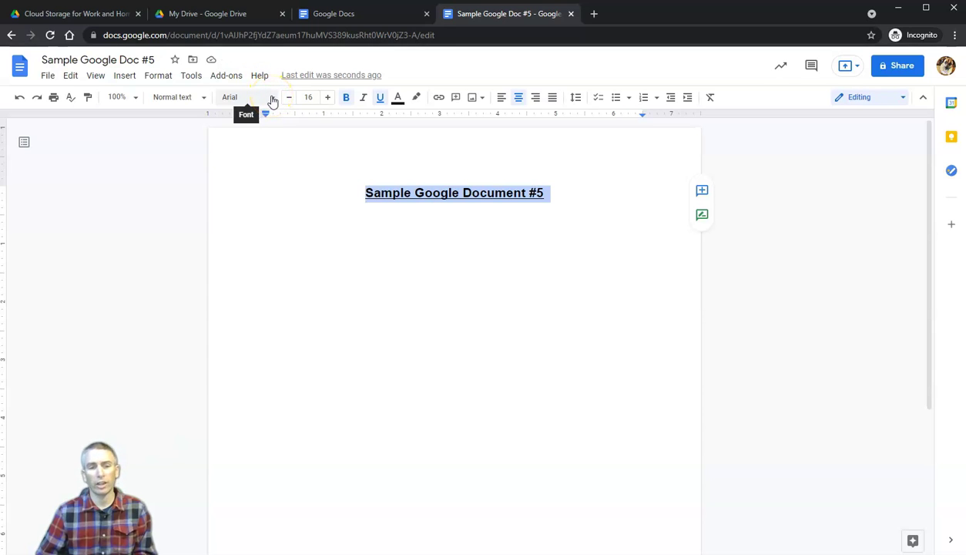
- Tick Raleway, Poppins, Oswald and Merriweather in the More fonts library
{"action": "left_click", "coordinate": [271, 98]}
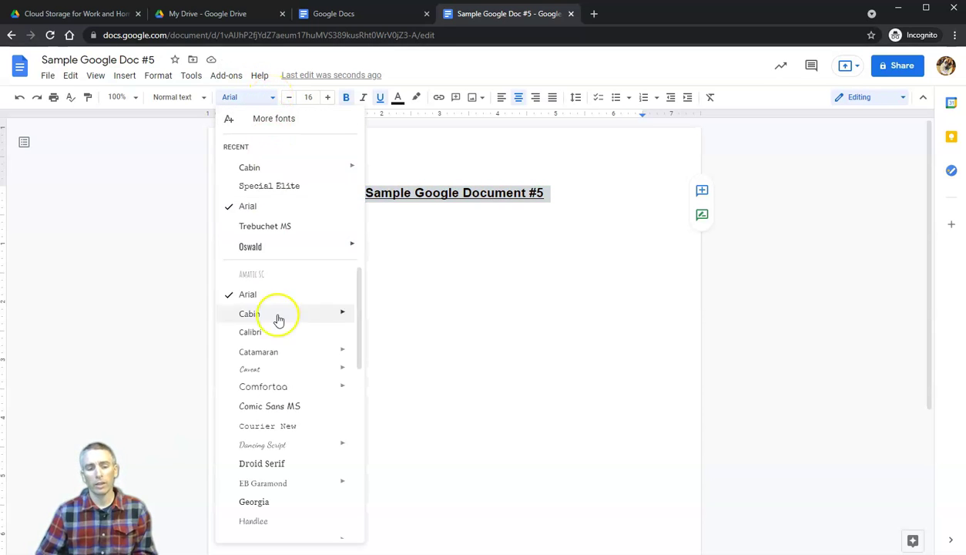
{"action": "mouse_move", "coordinate": [298, 443]}
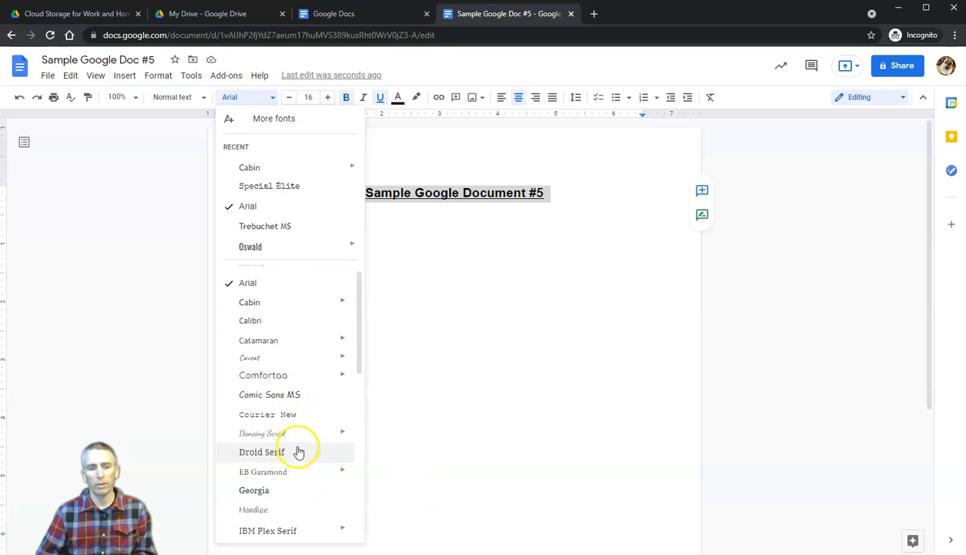
{"action": "left_click", "coordinate": [270, 123]}
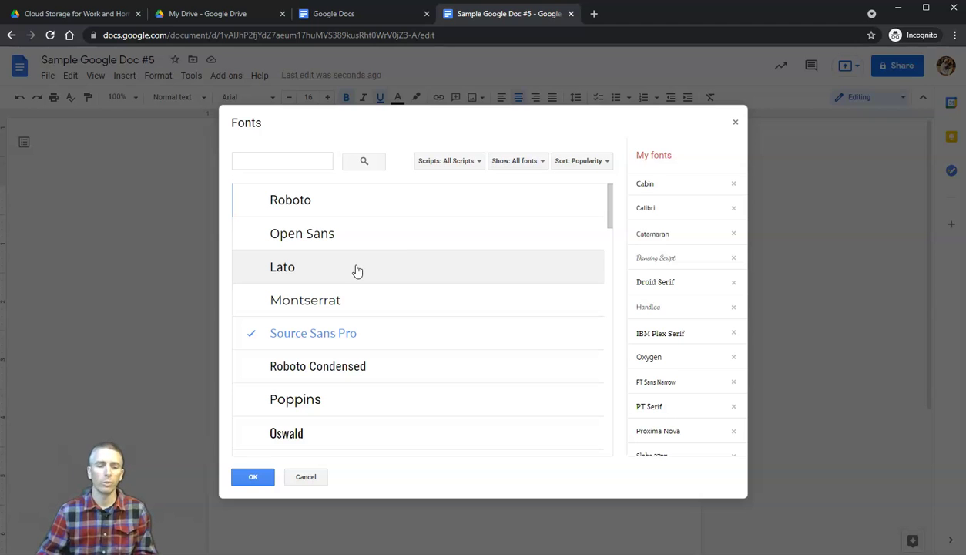
{"action": "scroll", "coordinate": [323, 345], "scroll_direction": "down", "scroll_amount": 2}
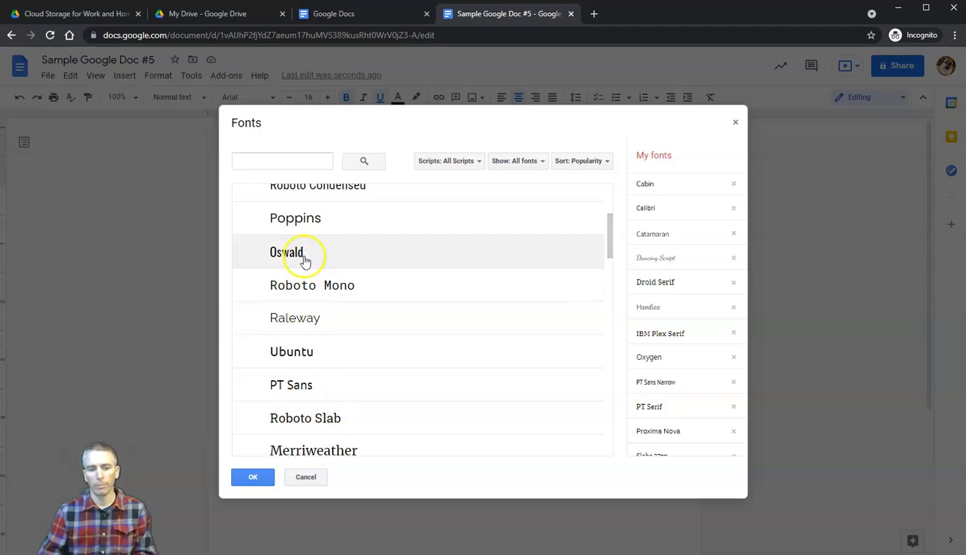
{"action": "left_click", "coordinate": [311, 324]}
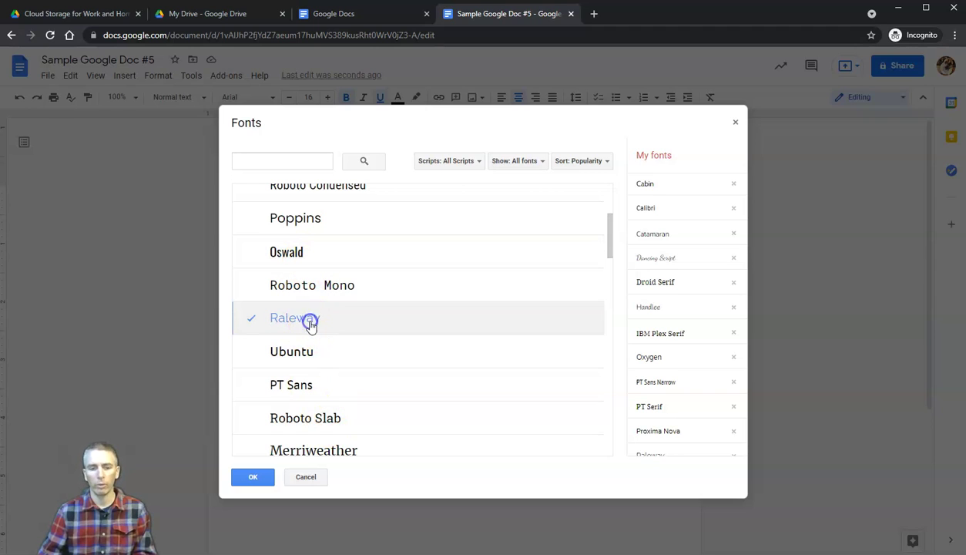
{"action": "left_click", "coordinate": [306, 231]}
{"action": "left_click", "coordinate": [307, 250]}
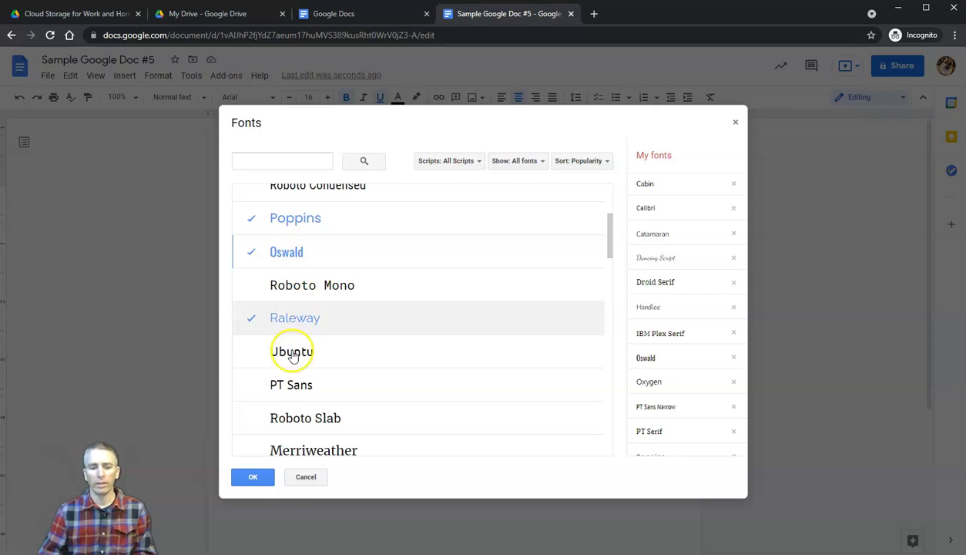
{"action": "left_click", "coordinate": [292, 447]}
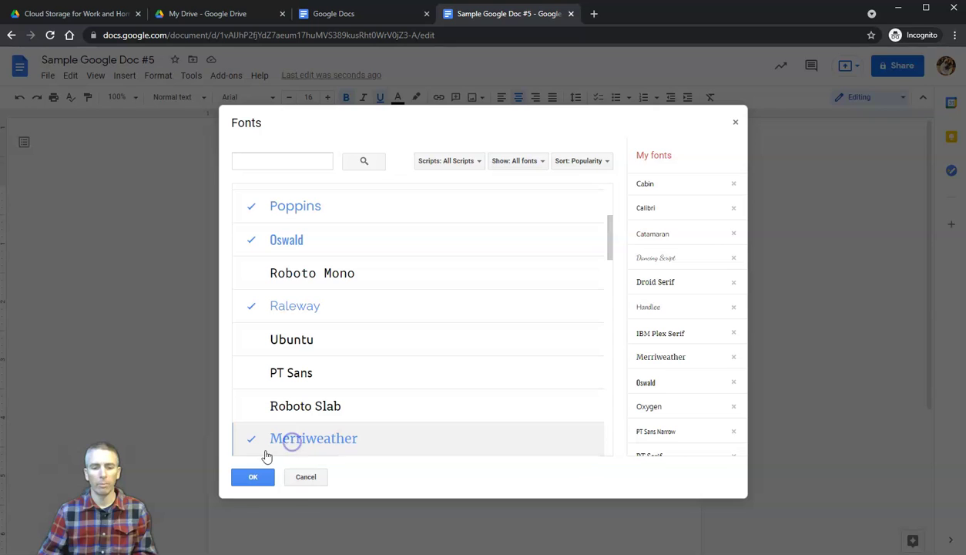
- Set the title in Merriweather normal weight and make it bold again
{"action": "left_click", "coordinate": [254, 477]}
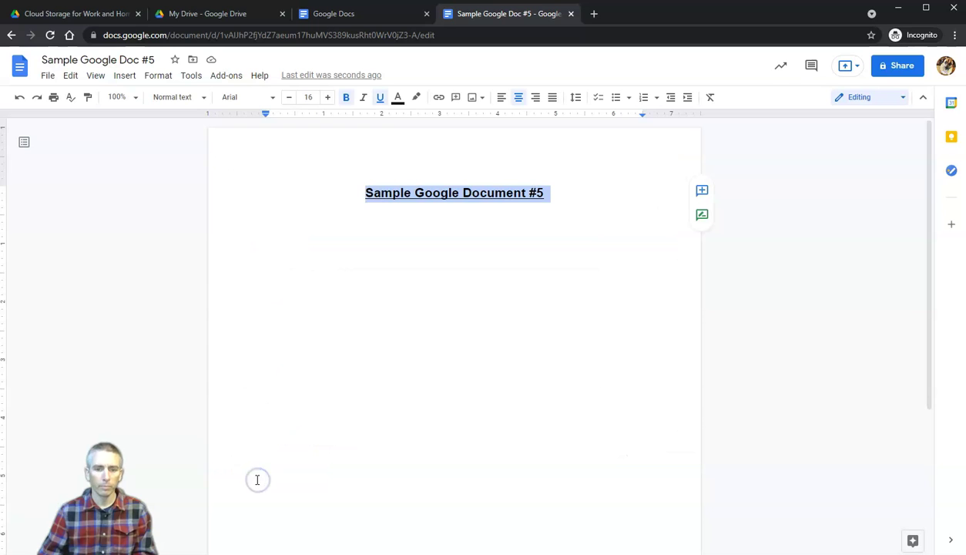
{"action": "left_click", "coordinate": [251, 98]}
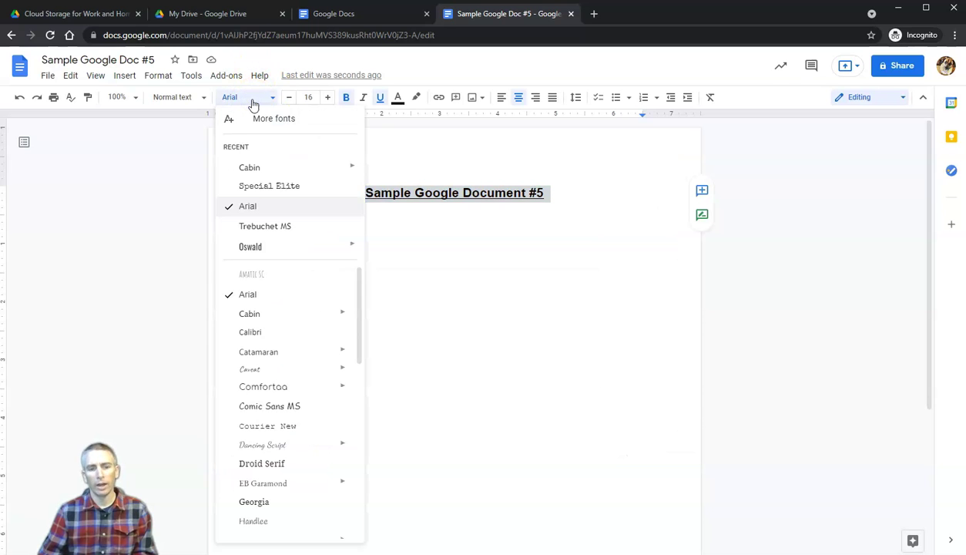
{"action": "scroll", "coordinate": [275, 340], "scroll_direction": "down", "scroll_amount": 5}
{"action": "scroll", "coordinate": [276, 363], "scroll_direction": "up", "scroll_amount": 2}
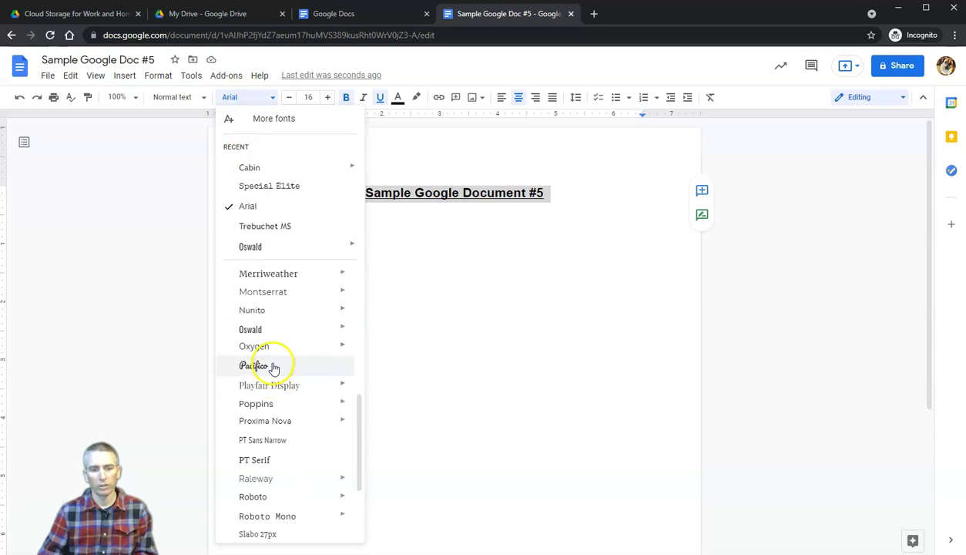
{"action": "mouse_move", "coordinate": [289, 279]}
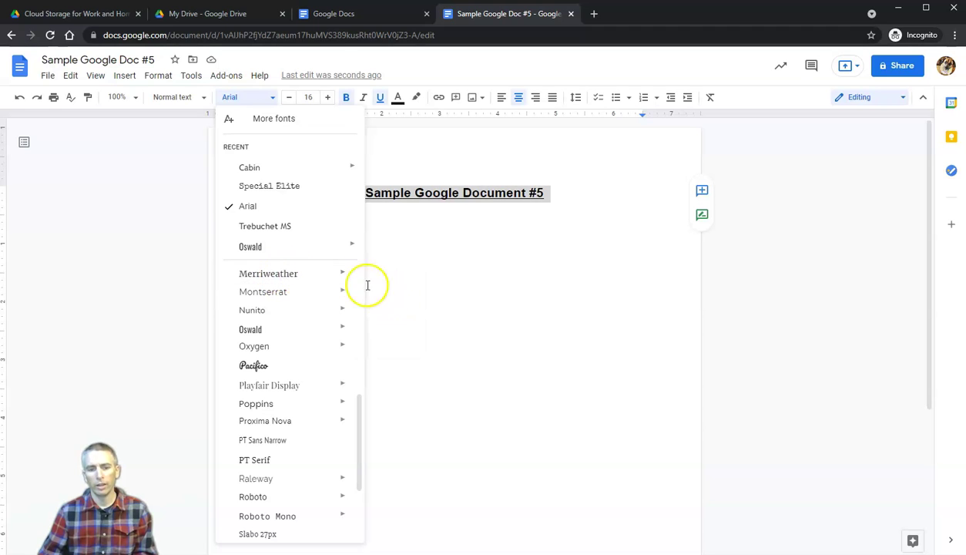
{"action": "left_click", "coordinate": [390, 299]}
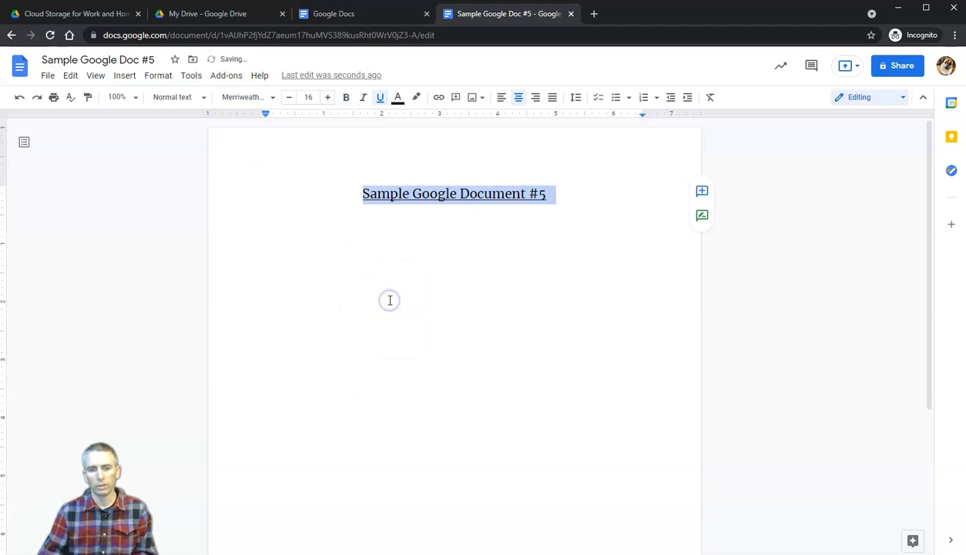
{"action": "left_click", "coordinate": [347, 98]}
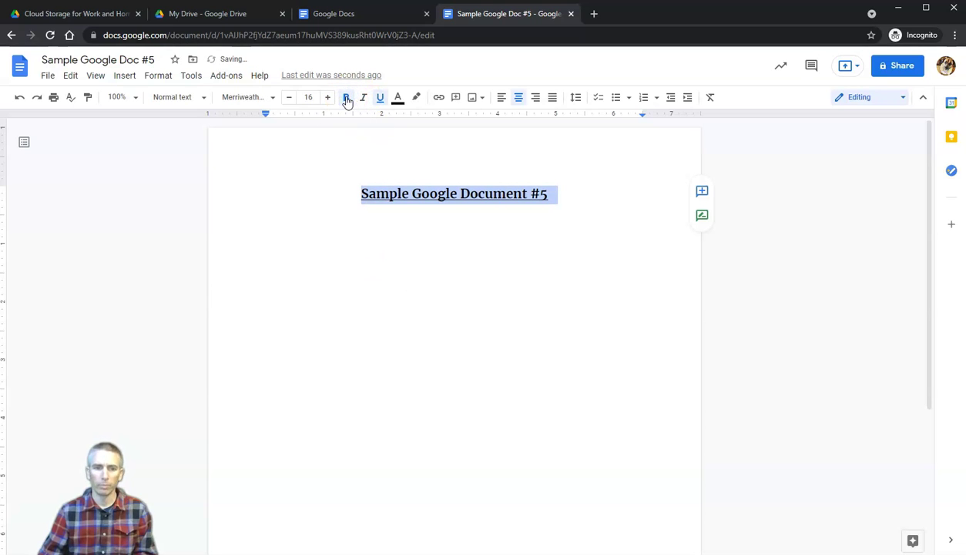
- Left-align the empty line below the title
{"action": "left_click", "coordinate": [575, 208]}
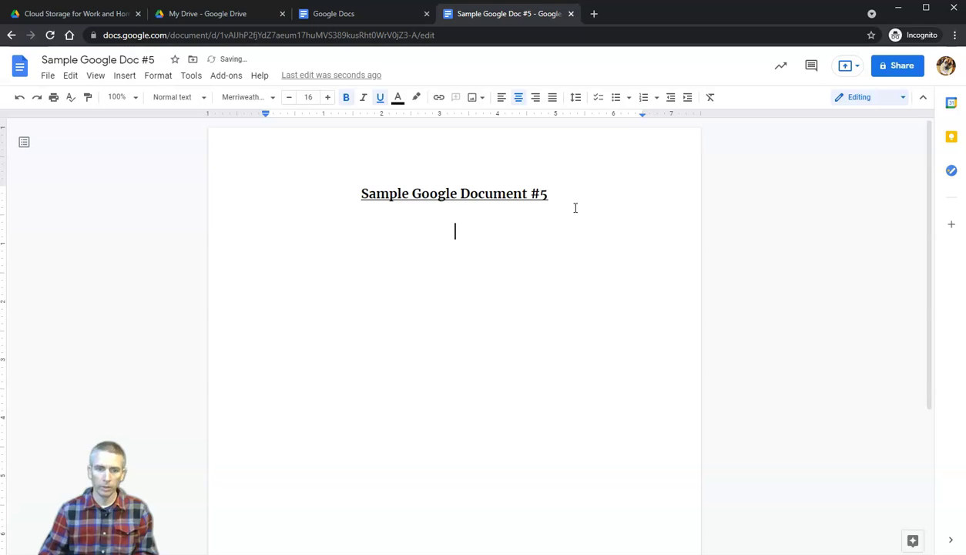
{"action": "left_click", "coordinate": [501, 98]}
{"action": "left_click", "coordinate": [269, 233]}
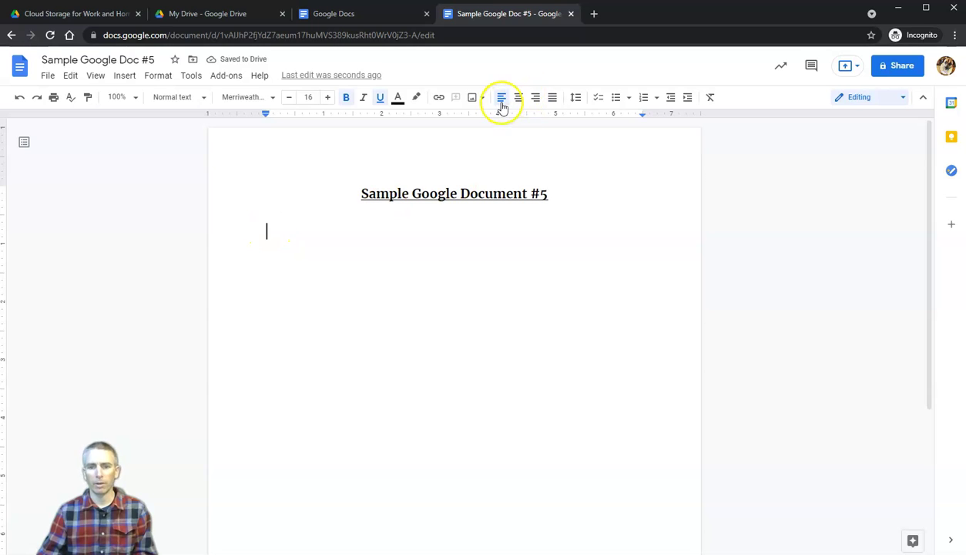
- Turn off bold and underline on the new line and reduce its font size to 12
{"action": "left_click", "coordinate": [346, 98]}
{"action": "left_click", "coordinate": [380, 98]}
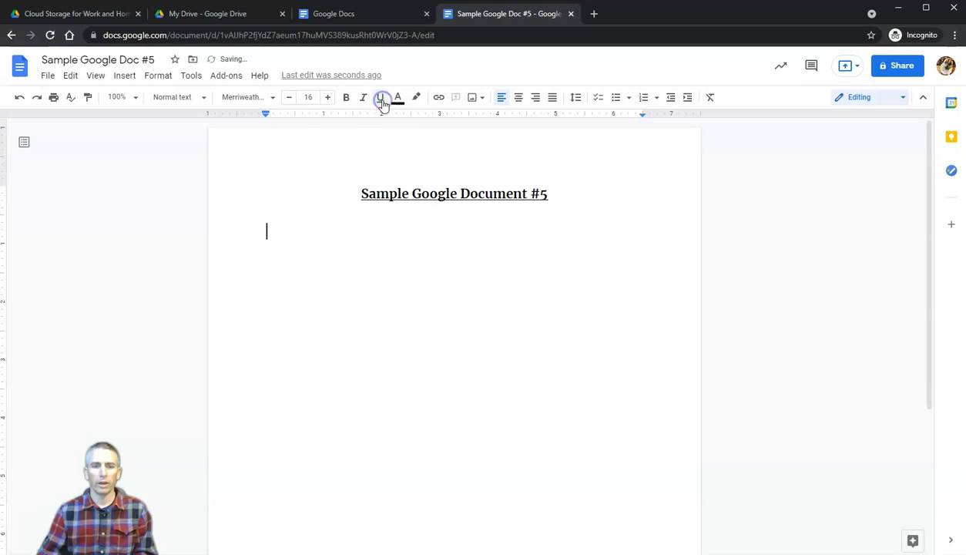
{"action": "left_click", "coordinate": [288, 98]}
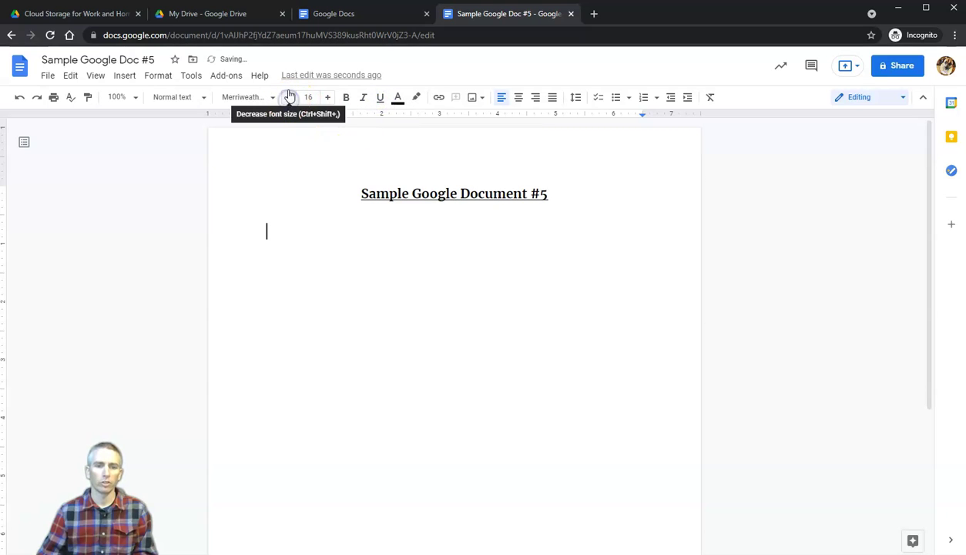
{"action": "left_click", "coordinate": [289, 99]}
{"action": "left_click", "coordinate": [289, 100]}
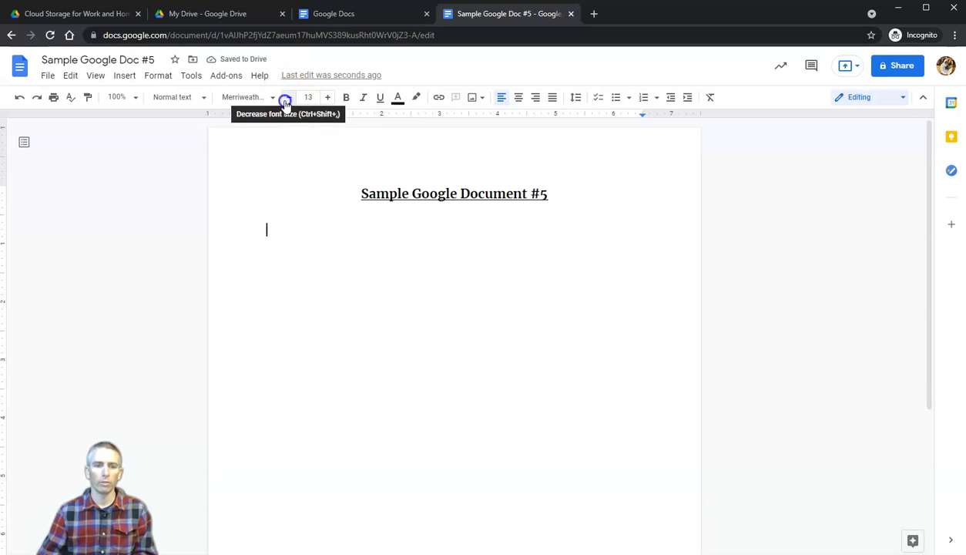
{"action": "left_click", "coordinate": [287, 100]}
{"action": "left_click", "coordinate": [286, 101]}
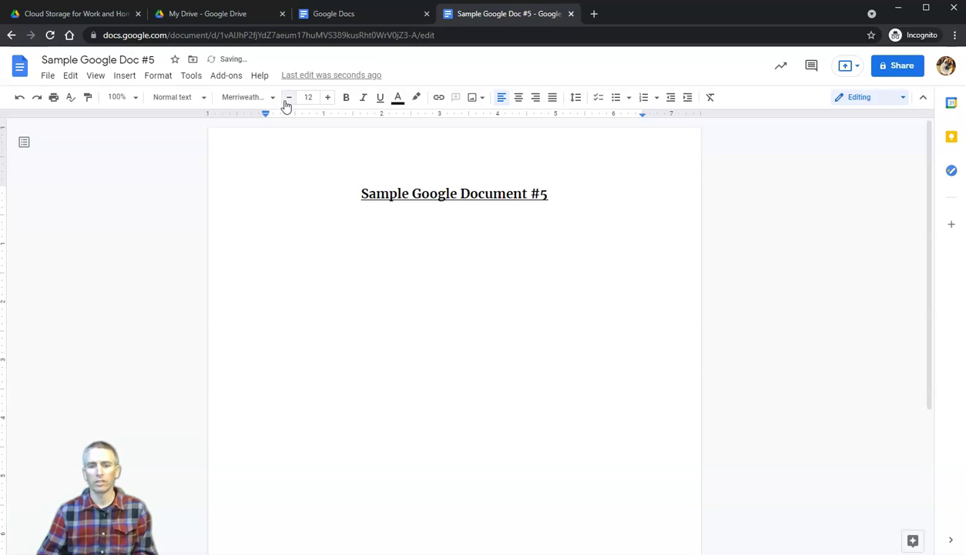
{"action": "left_click", "coordinate": [260, 170]}
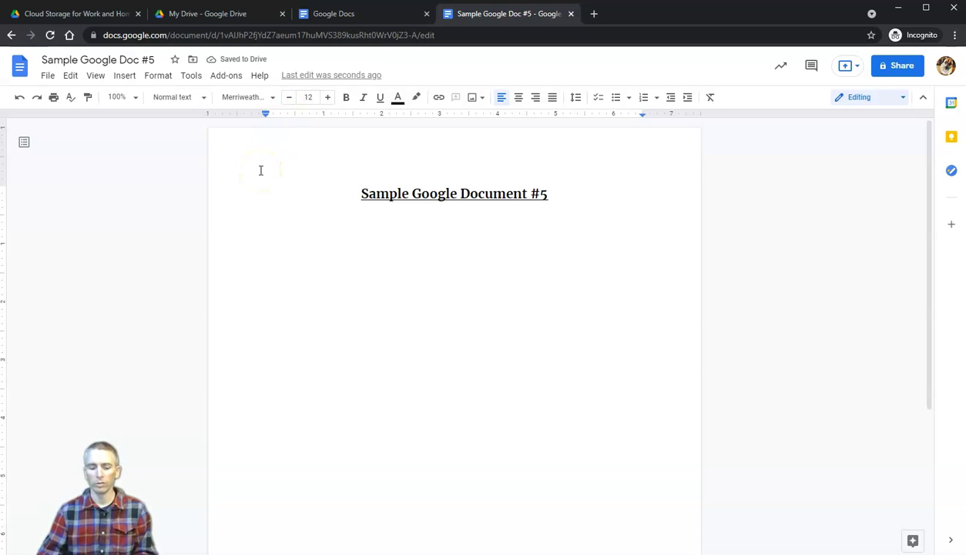
- Write a sentence saying this sample document shows some basics in Google Document, then start a new line
{"action": "key", "text": "Return"}
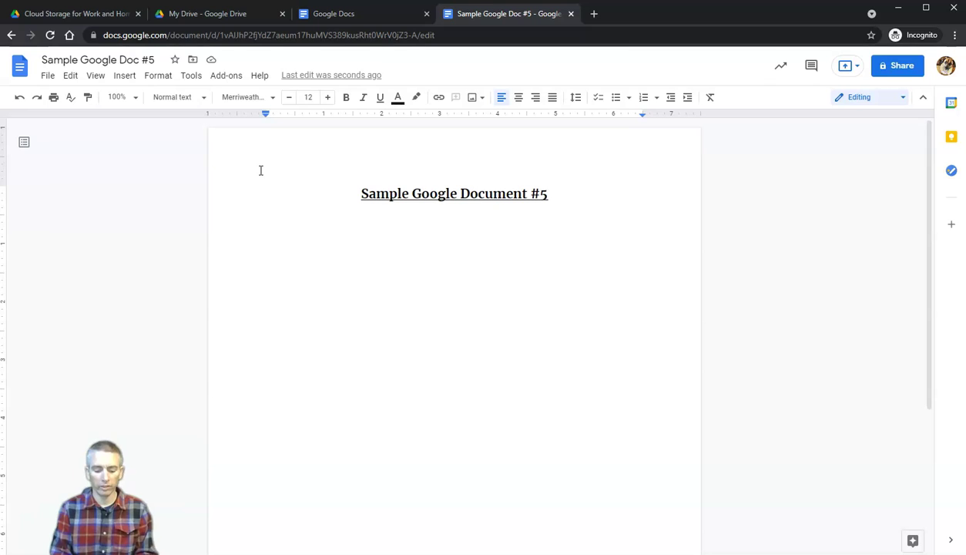
{"action": "type", "text": "This is some sample text. This i"}
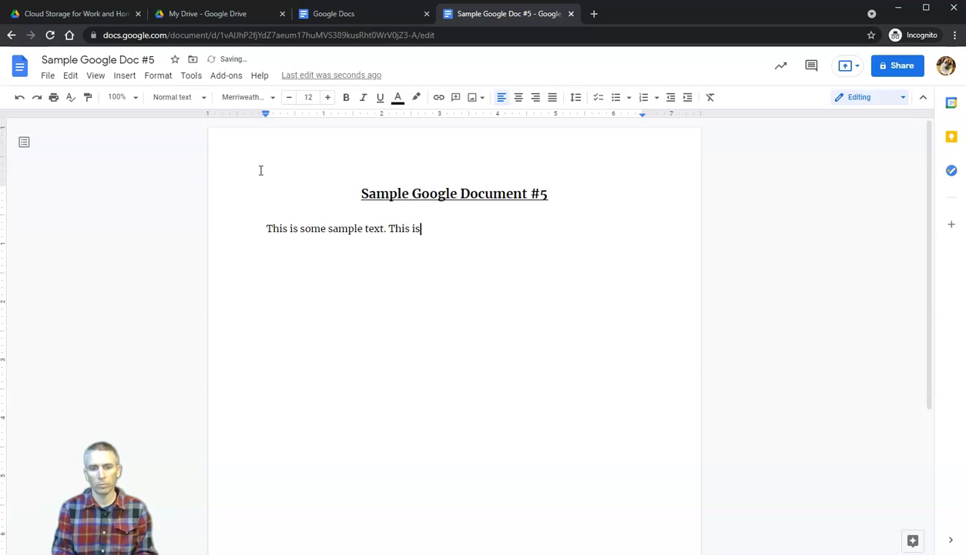
{"action": "key", "text": "BackSpace"}
{"action": "key", "text": "Tab"}
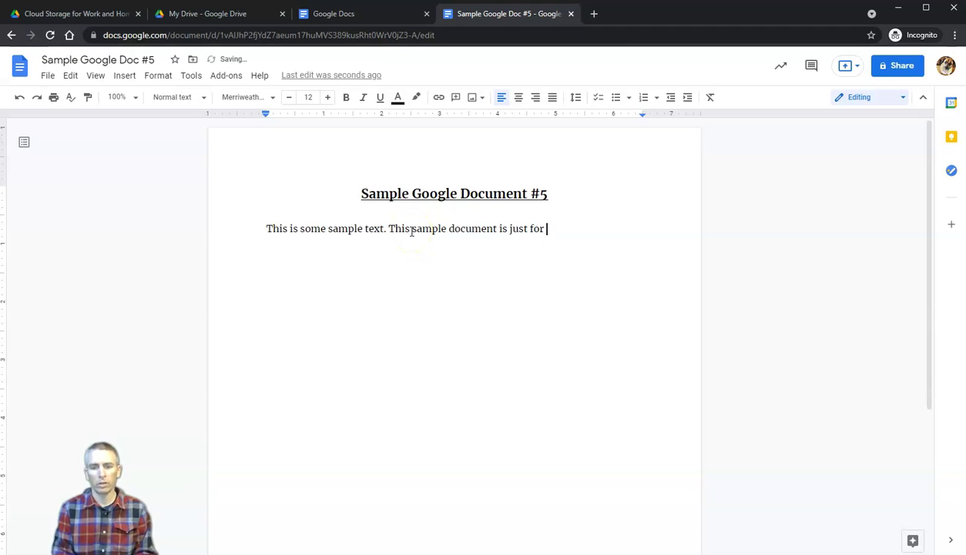
{"action": "type", "text": "is just for showing how to do some of th"}
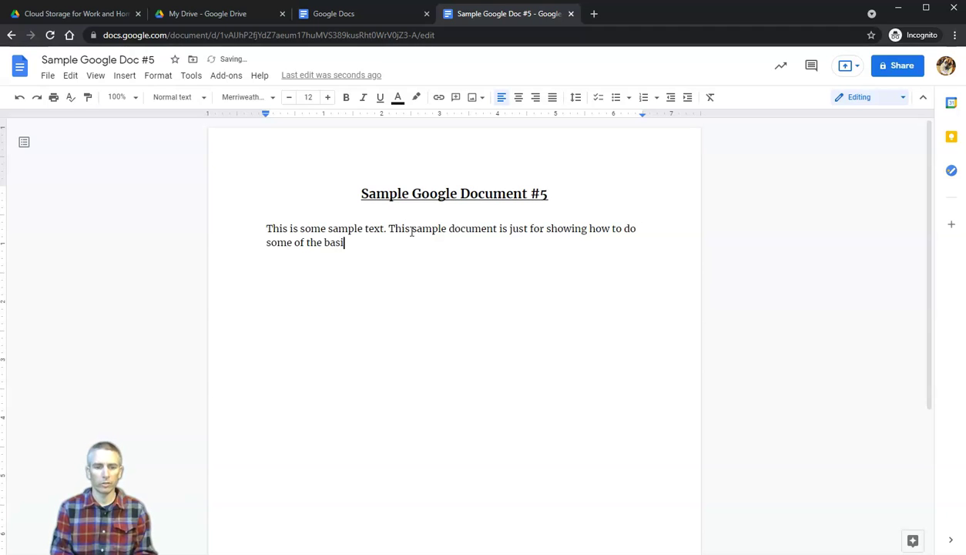
{"action": "type", "text": "e basics in Google Do"}
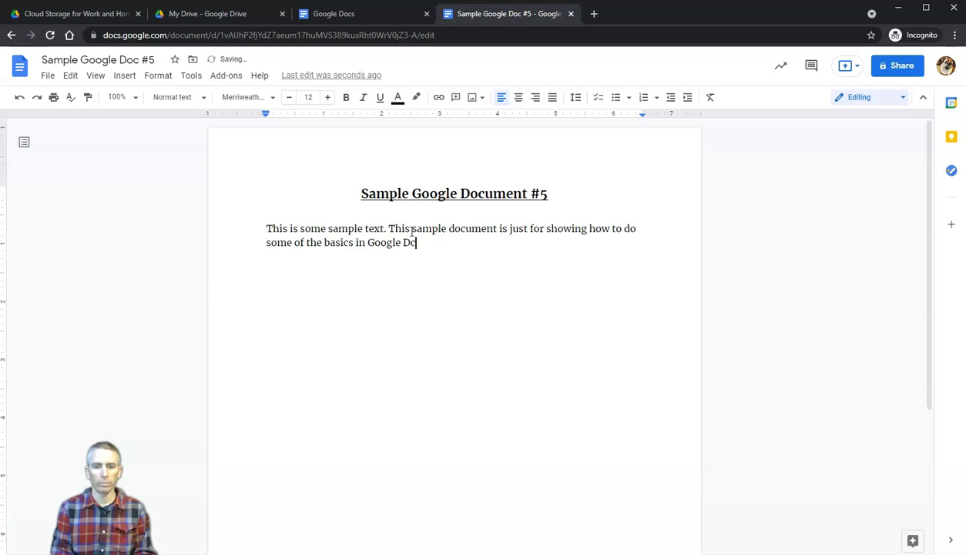
{"action": "type", "text": "cuments."}
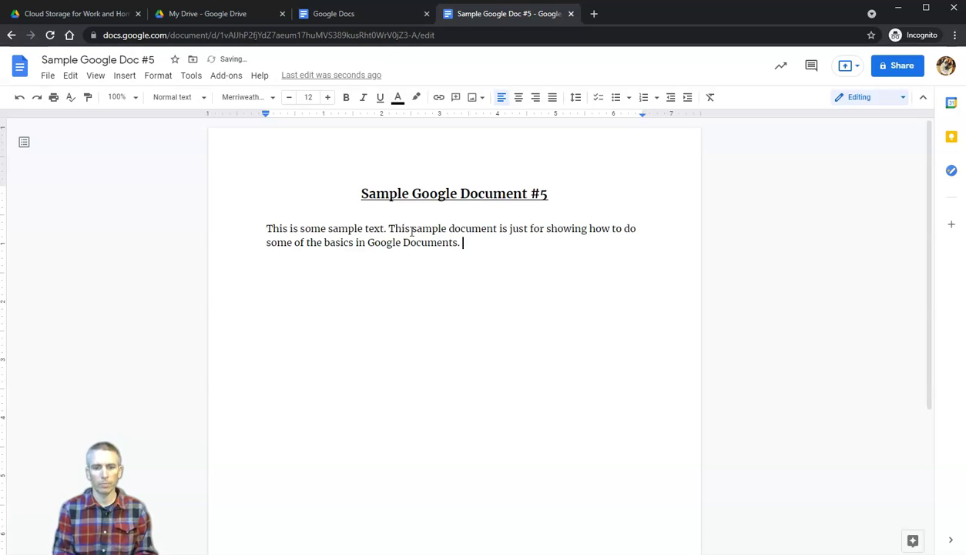
{"action": "key", "text": "Return"}
{"action": "key", "text": "Return"}
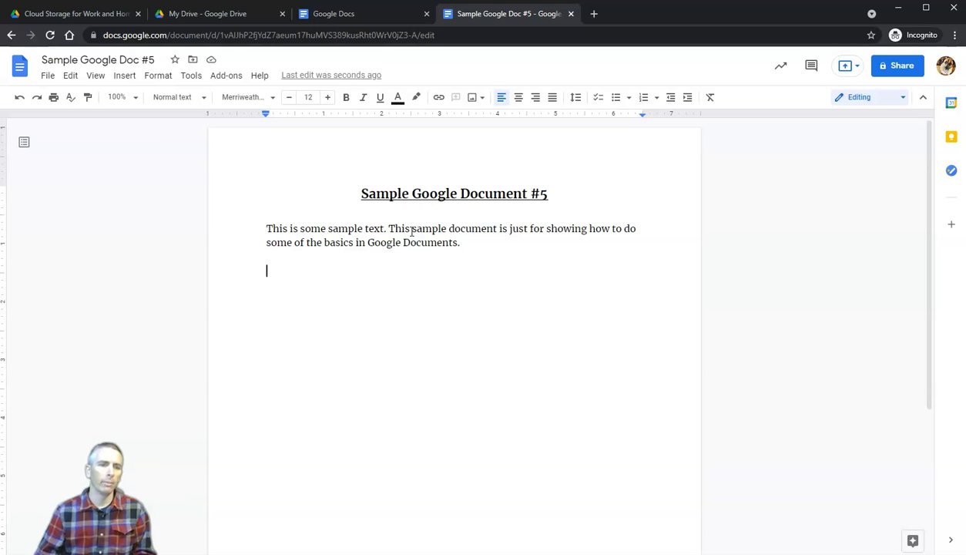
- Browse the Insert menu and show the Image options: upload, web search, Drive, Photos, URL, Camera
{"action": "left_click", "coordinate": [126, 75]}
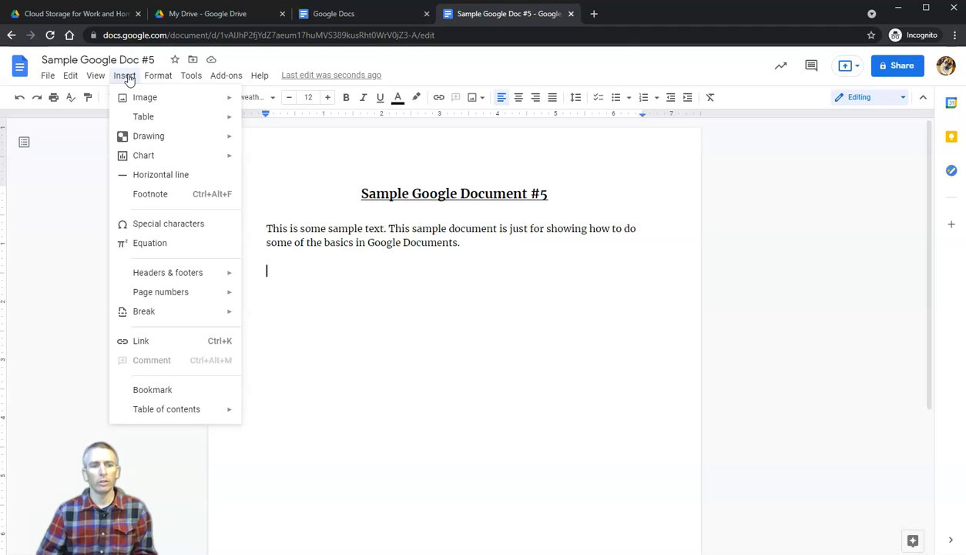
{"action": "left_click", "coordinate": [136, 100]}
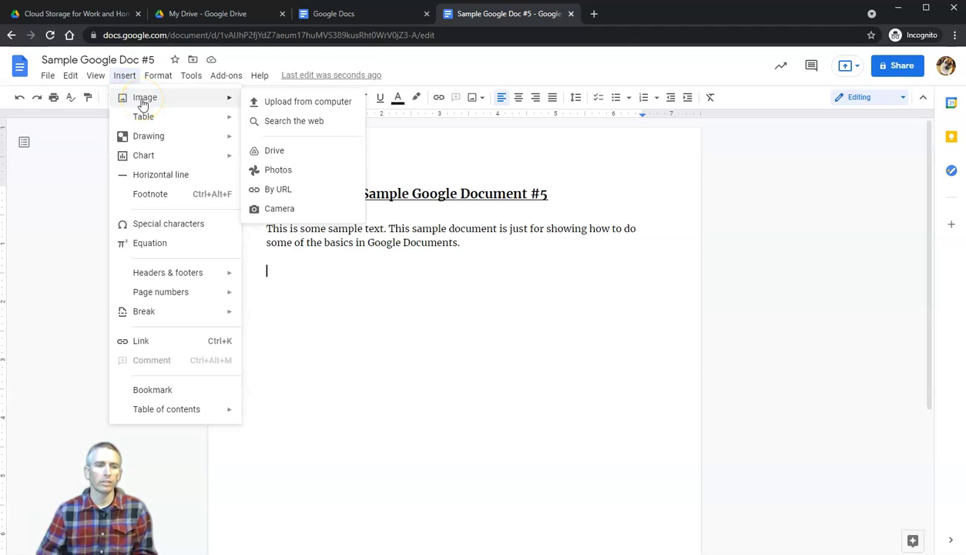
{"action": "mouse_move", "coordinate": [153, 165]}
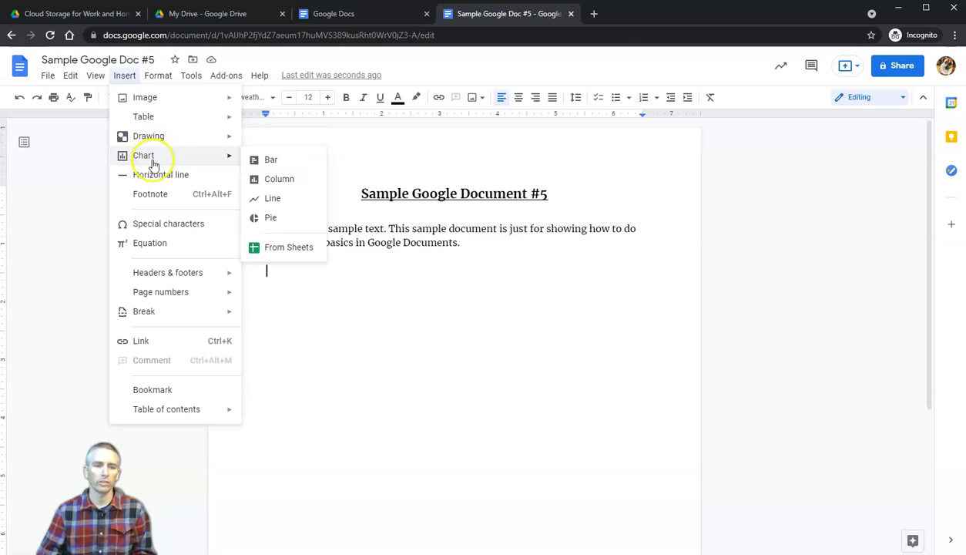
{"action": "left_click", "coordinate": [154, 182]}
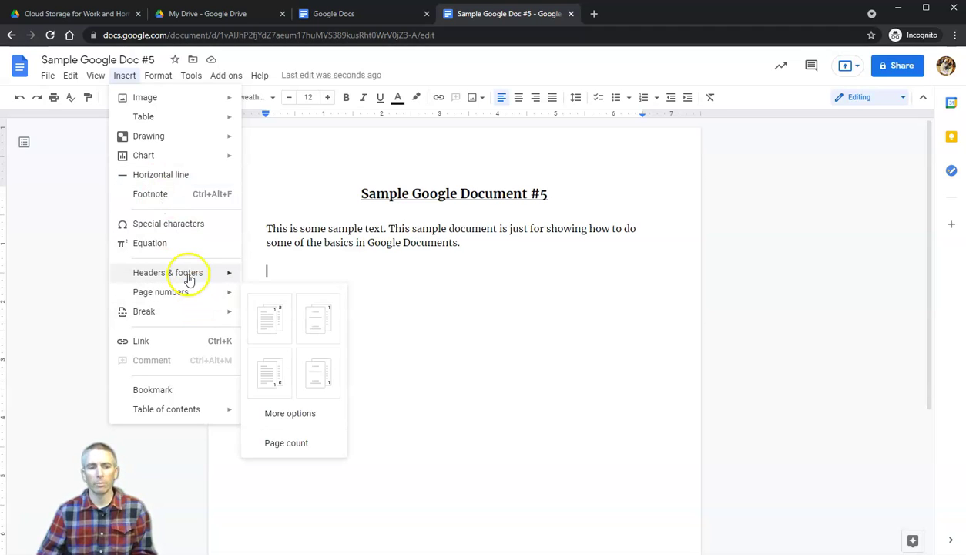
{"action": "mouse_move", "coordinate": [189, 279]}
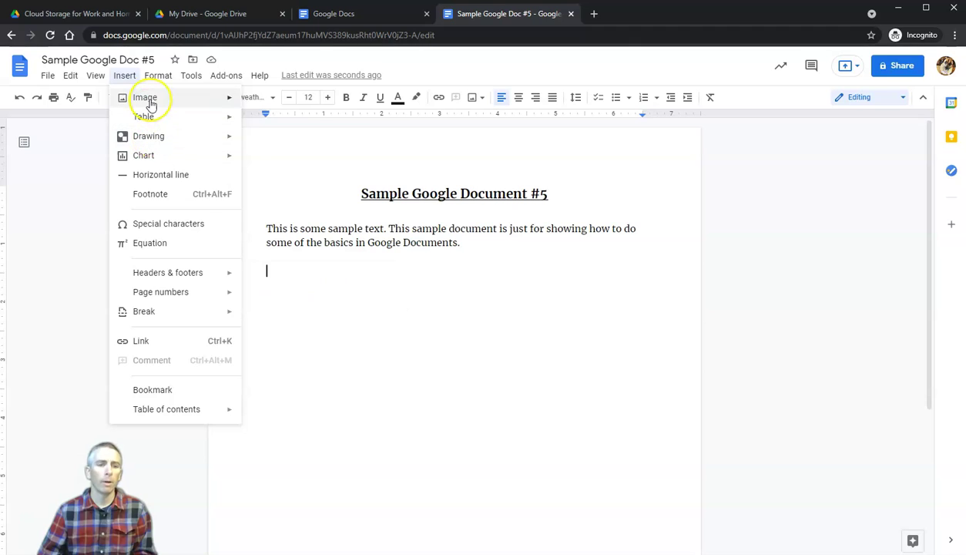
{"action": "mouse_move", "coordinate": [151, 106]}
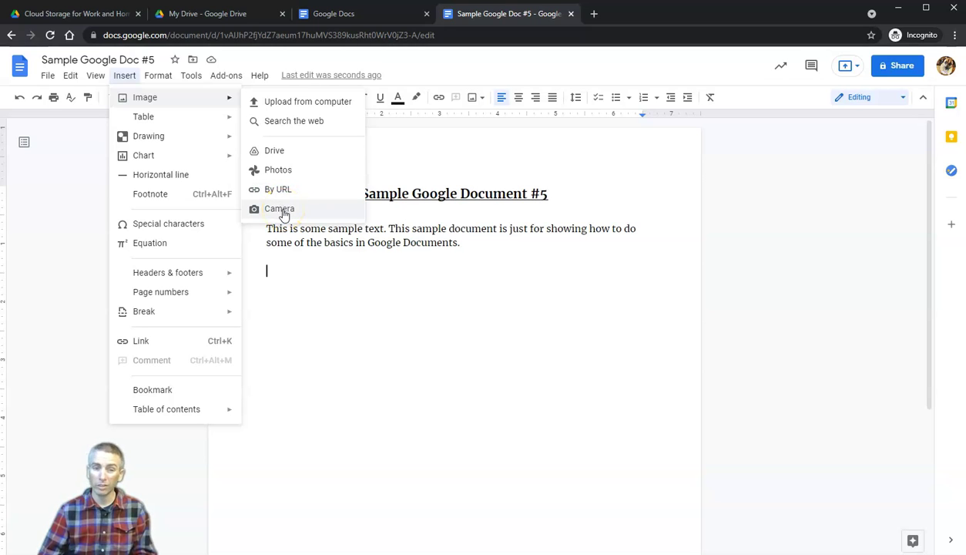
- Upload the second Dakota Thunder bison photo from the computer below the paragraph
{"action": "left_click", "coordinate": [302, 103]}
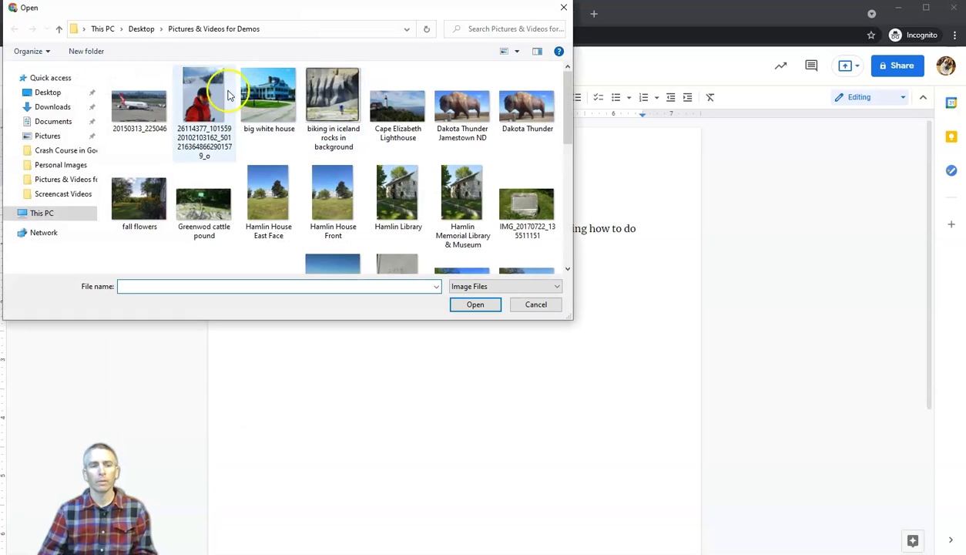
{"action": "left_click", "coordinate": [532, 111]}
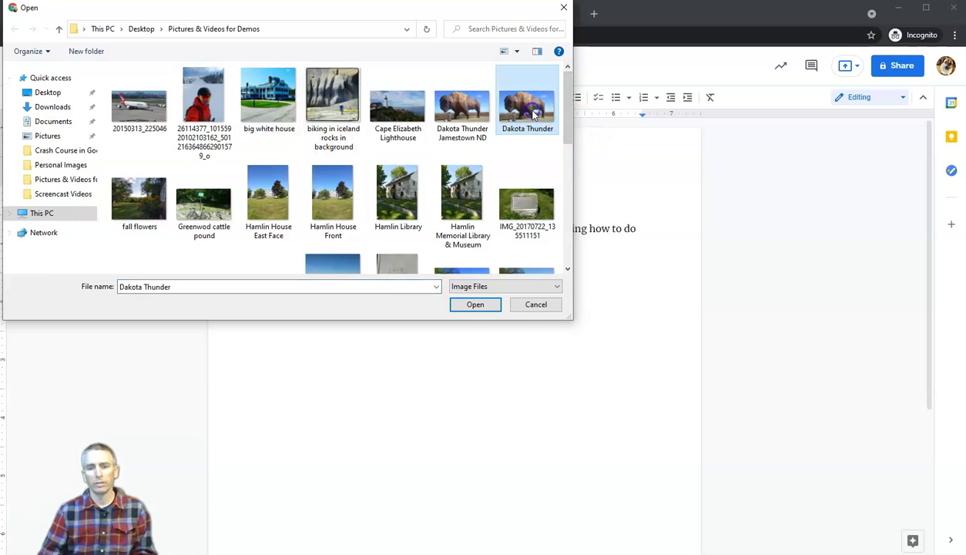
{"action": "left_click", "coordinate": [476, 305]}
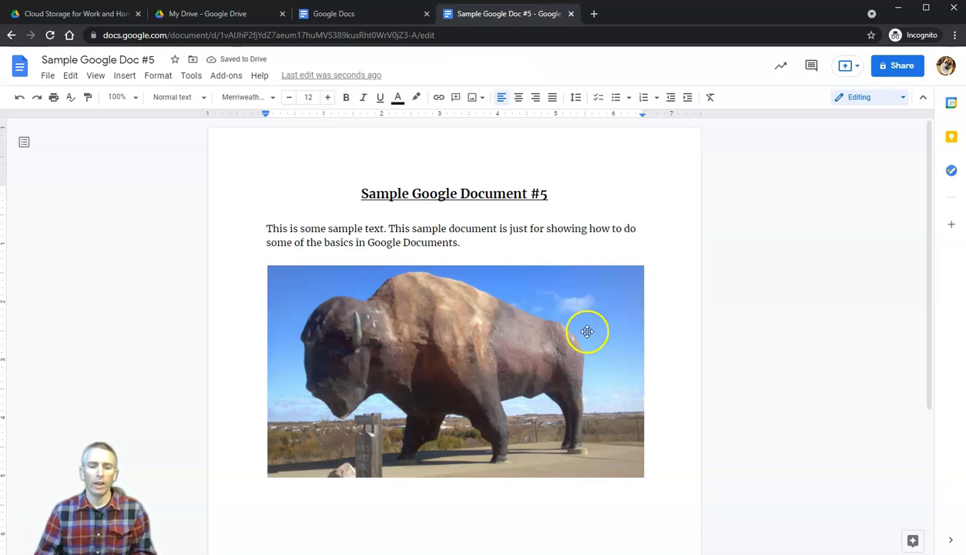
- Shrink the bison photo slightly from its corner and bring up its More options menu
{"action": "left_click", "coordinate": [408, 399]}
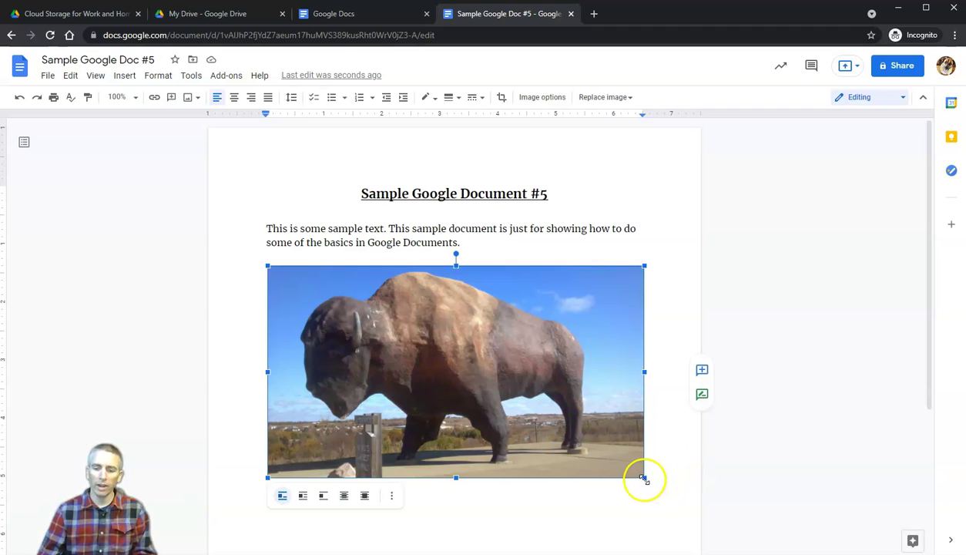
{"action": "mouse_move", "coordinate": [644, 477]}
{"action": "left_mouse_down"}
{"action": "mouse_move", "coordinate": [564, 423]}
{"action": "mouse_move", "coordinate": [578, 444]}
{"action": "mouse_move", "coordinate": [631, 468]}
{"action": "left_mouse_up"}
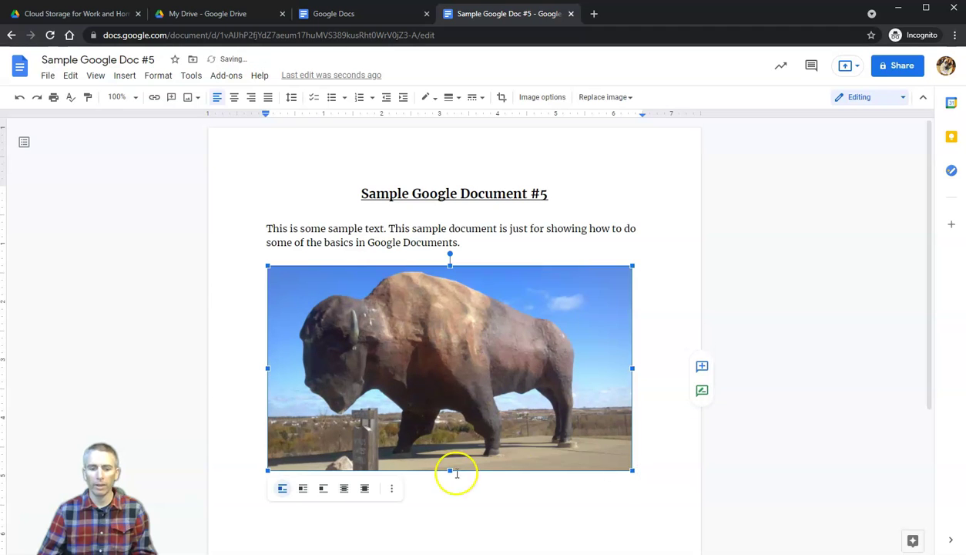
{"action": "left_click", "coordinate": [393, 490]}
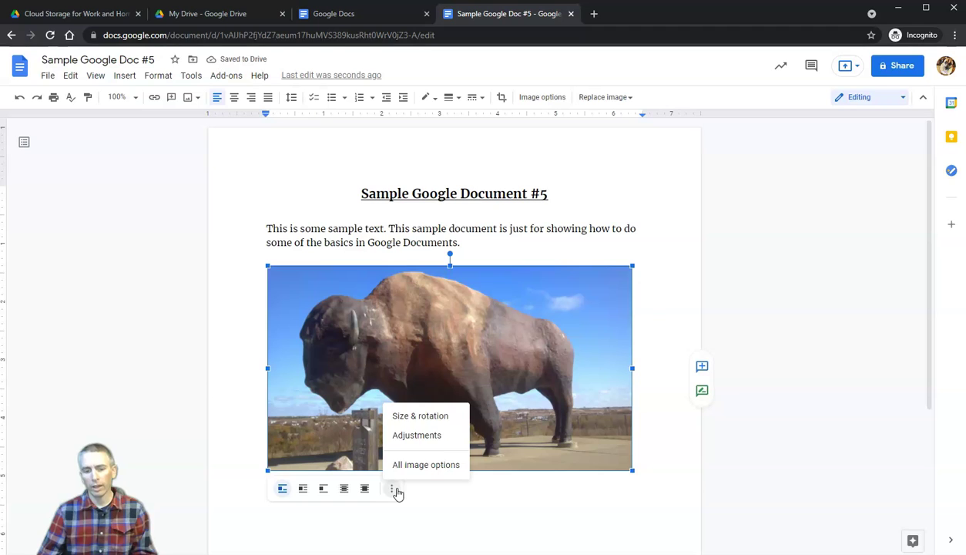
{"action": "left_click", "coordinate": [425, 464]}
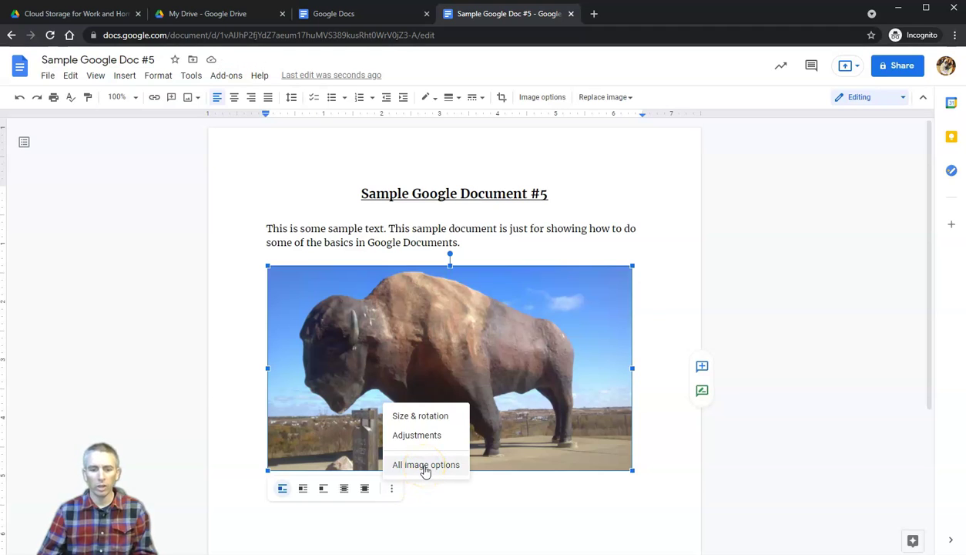
{"action": "left_click", "coordinate": [425, 465]}
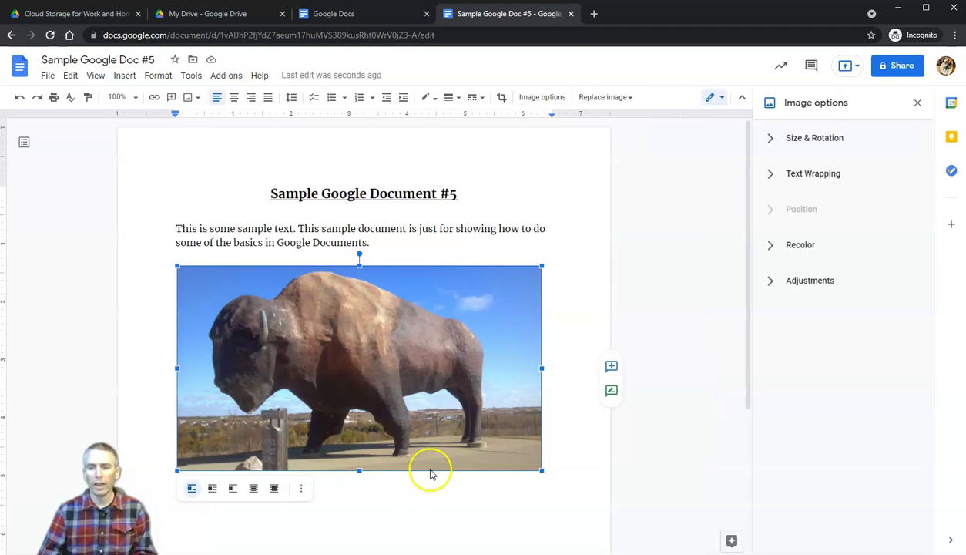
{"action": "left_click", "coordinate": [771, 139]}
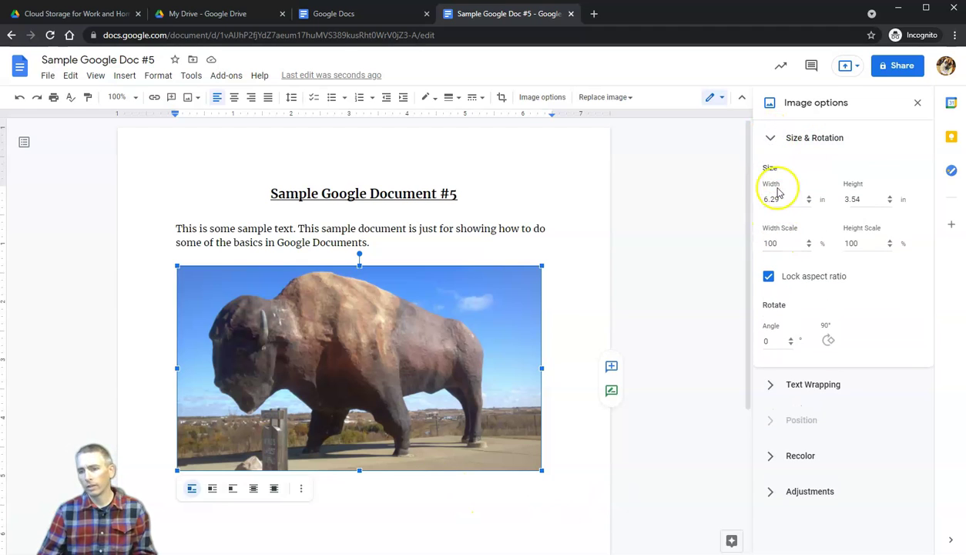
{"action": "left_click", "coordinate": [779, 204]}
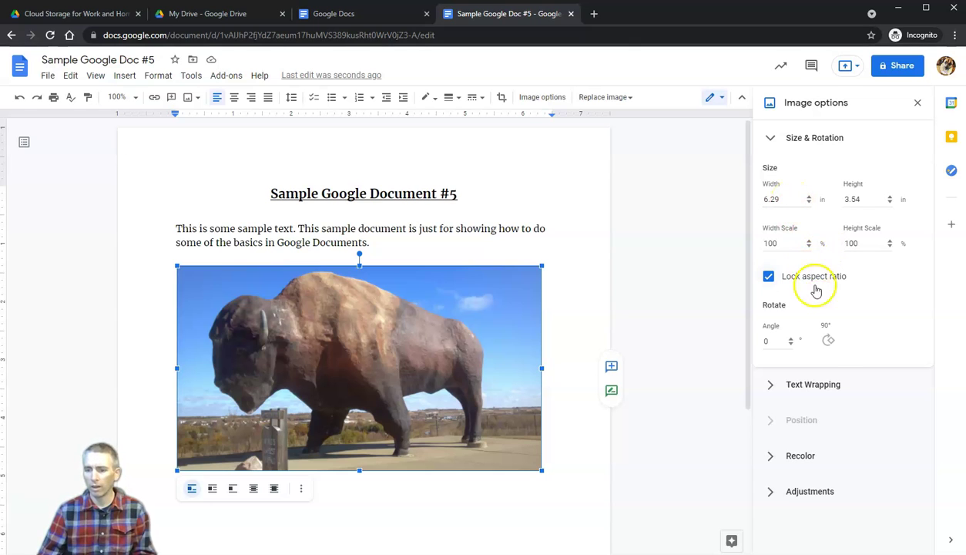
{"action": "left_click", "coordinate": [829, 341]}
{"action": "left_click", "coordinate": [829, 342]}
{"action": "left_click", "coordinate": [829, 341]}
{"action": "left_click", "coordinate": [829, 341]}
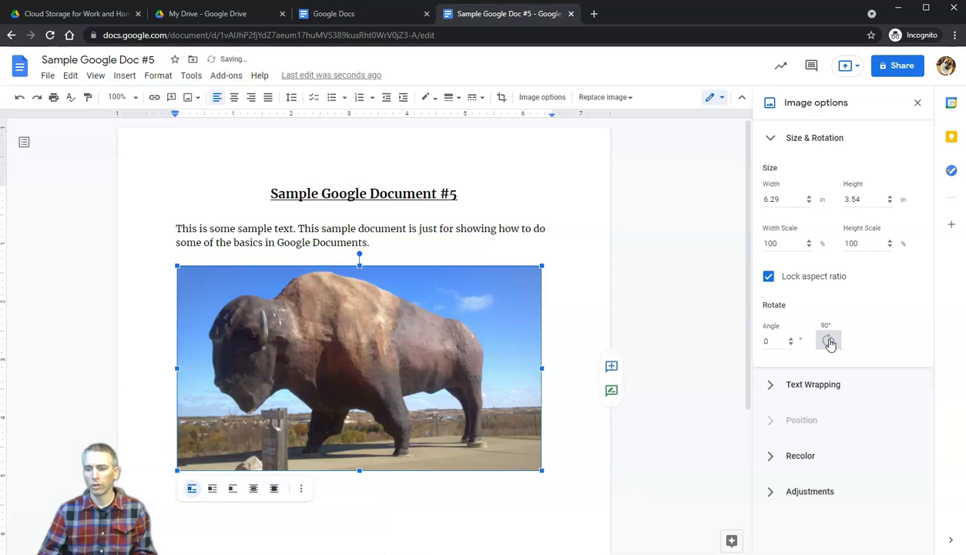
{"action": "left_click", "coordinate": [774, 388]}
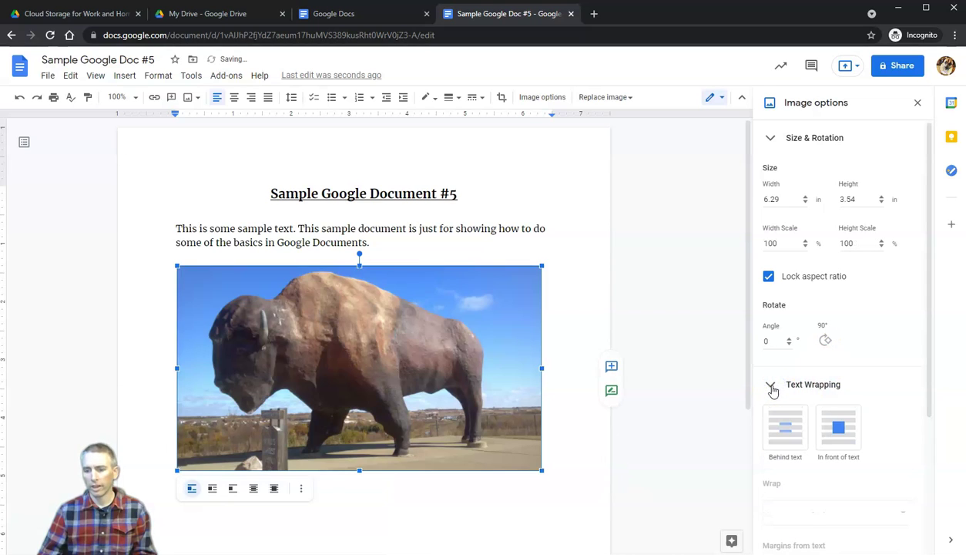
{"action": "scroll", "coordinate": [797, 371], "scroll_direction": "down", "scroll_amount": 4}
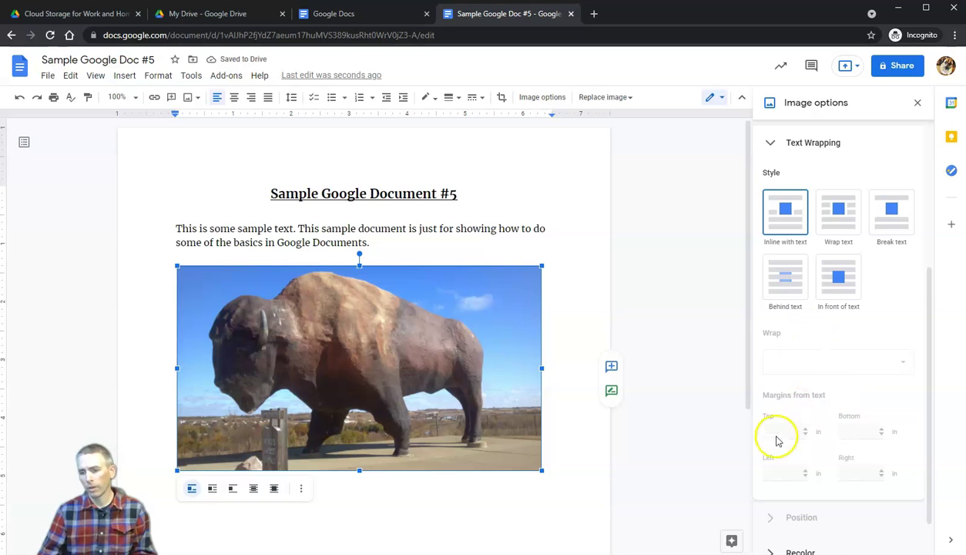
{"action": "left_click", "coordinate": [773, 502]}
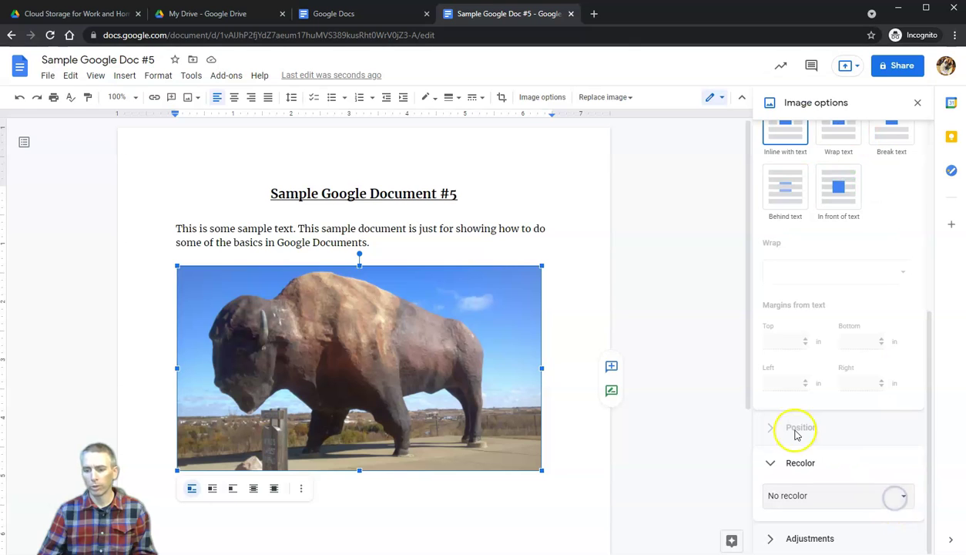
{"action": "left_click", "coordinate": [881, 501]}
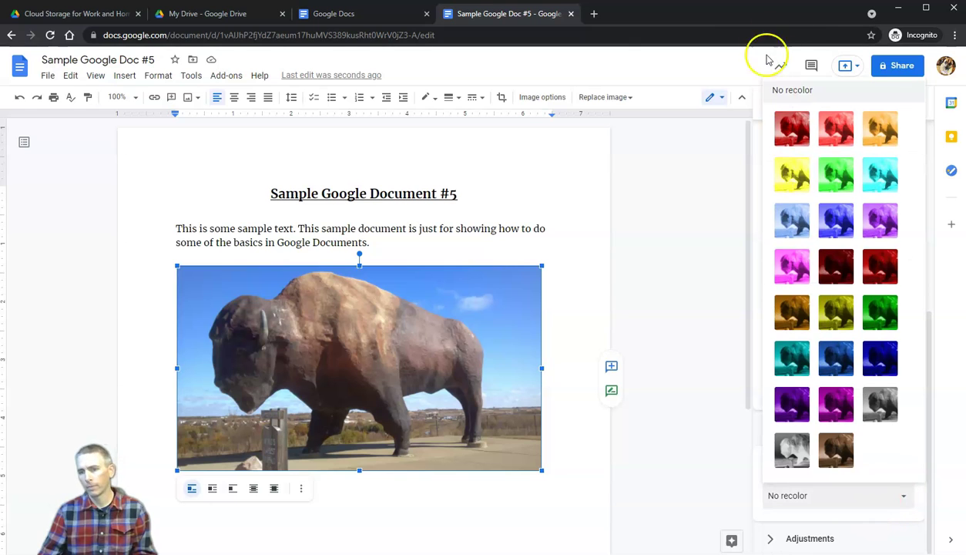
{"action": "left_click", "coordinate": [770, 538]}
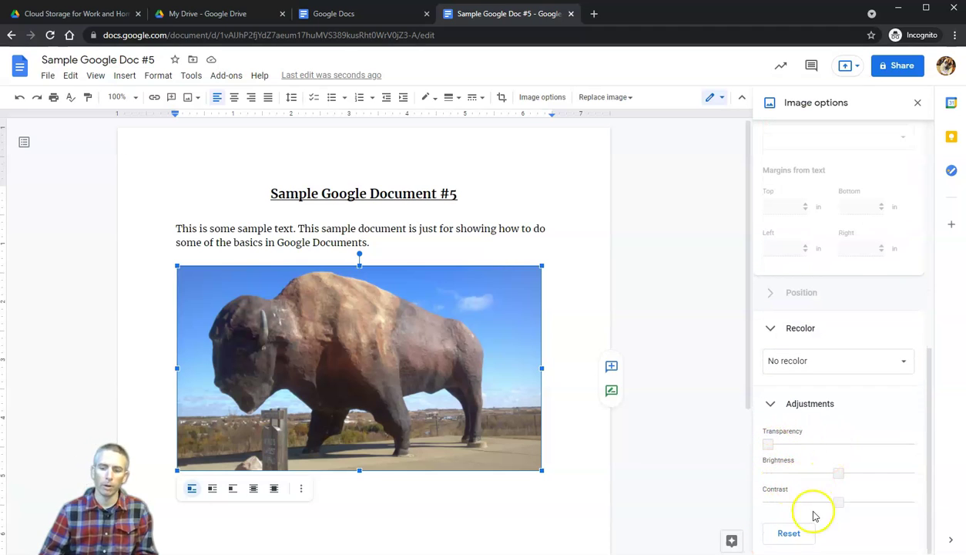
{"action": "left_click", "coordinate": [915, 103]}
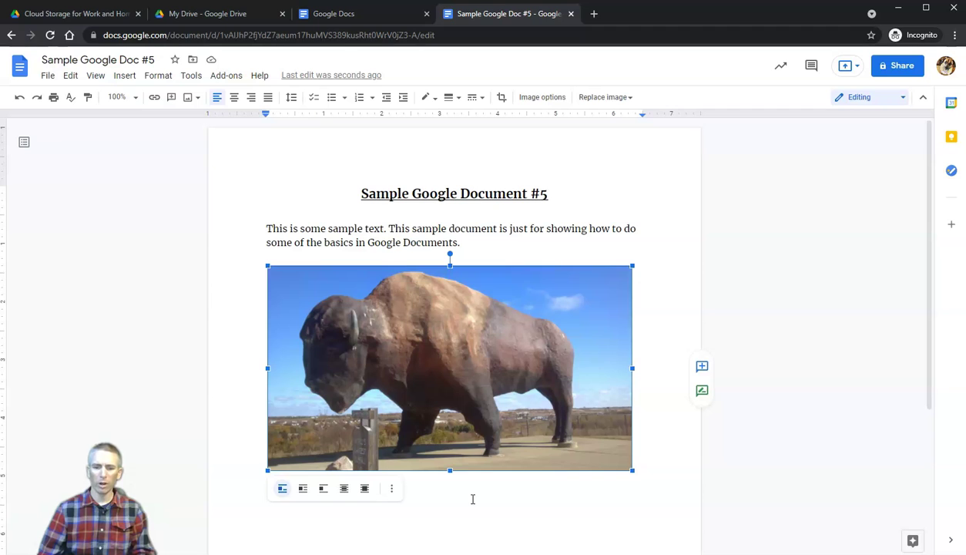
- Set the bison photo's border to 4pt weight and orange colour
{"action": "left_click", "coordinate": [633, 519]}
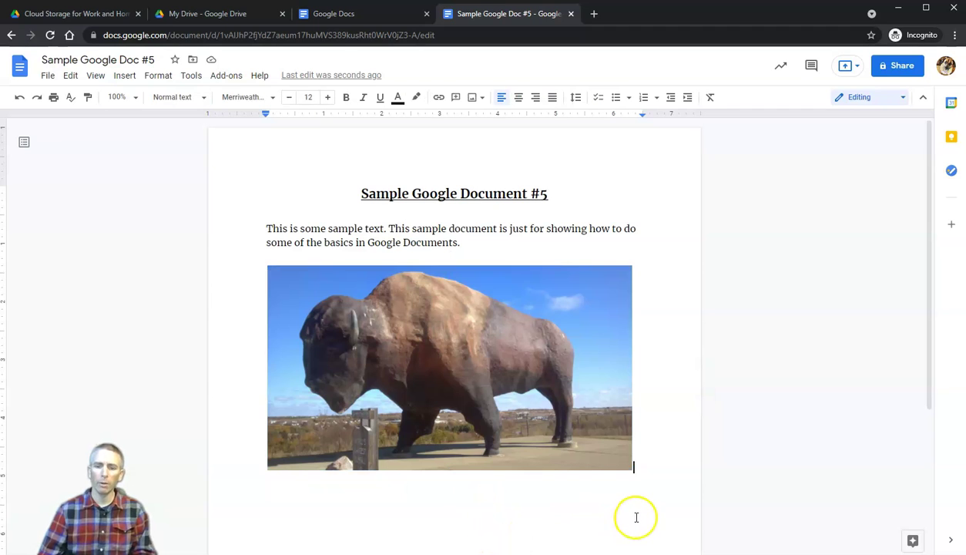
{"action": "left_click", "coordinate": [515, 409]}
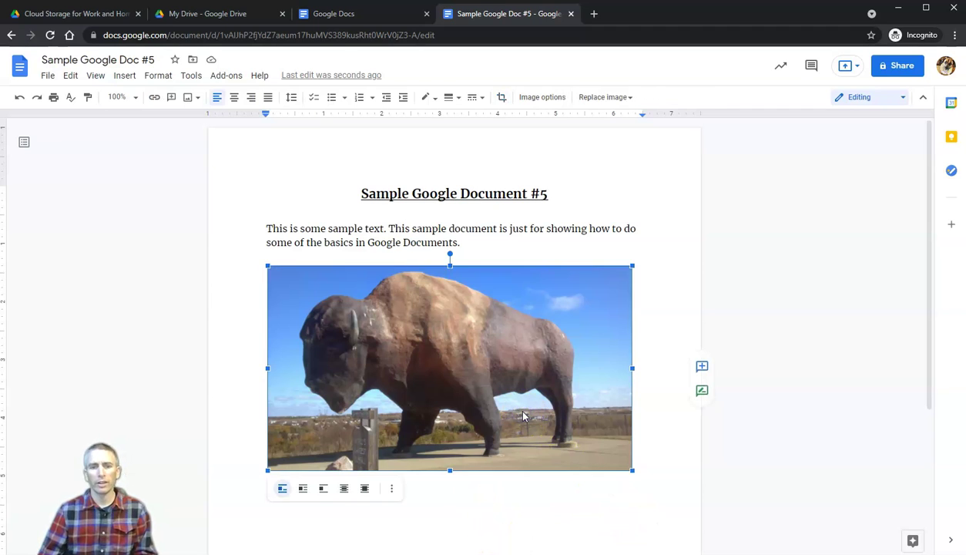
{"action": "left_click", "coordinate": [454, 100]}
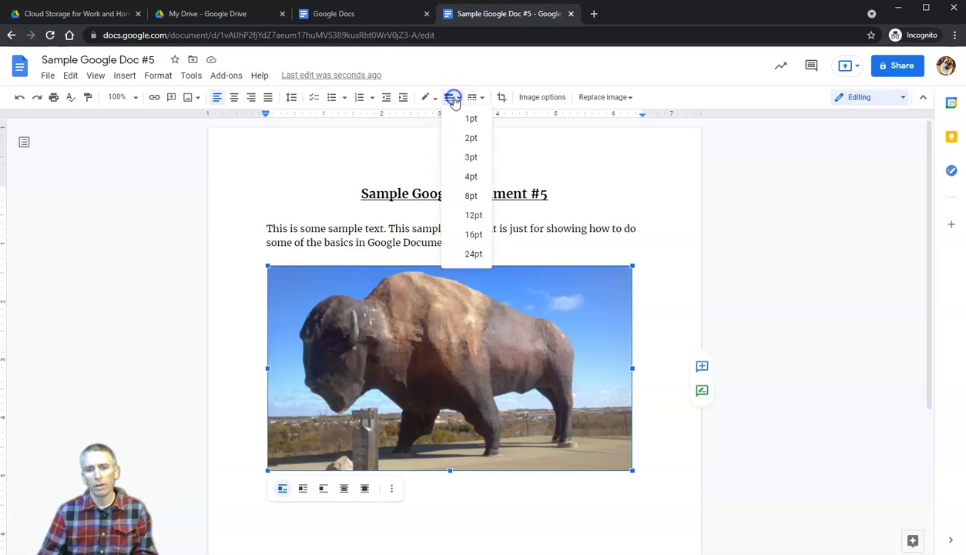
{"action": "left_click", "coordinate": [471, 178]}
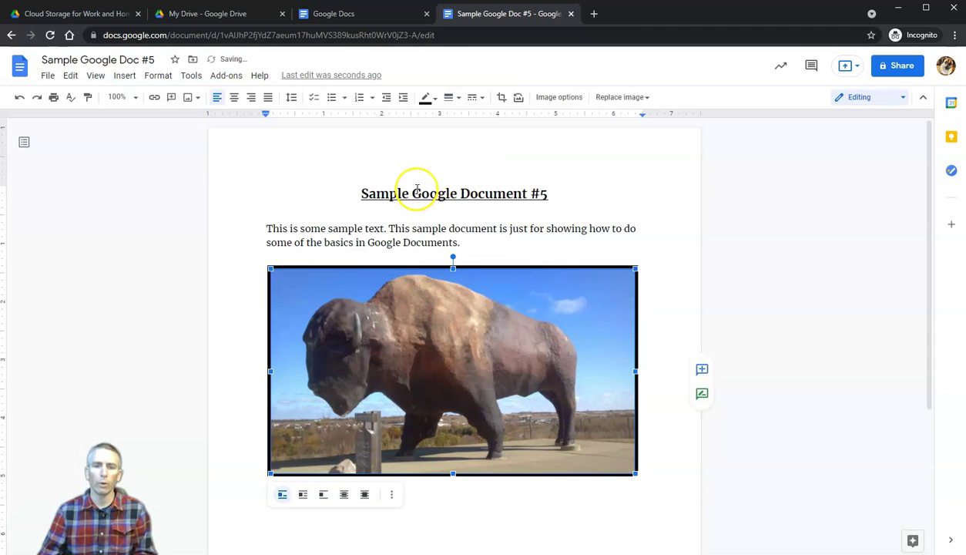
{"action": "left_click", "coordinate": [433, 102]}
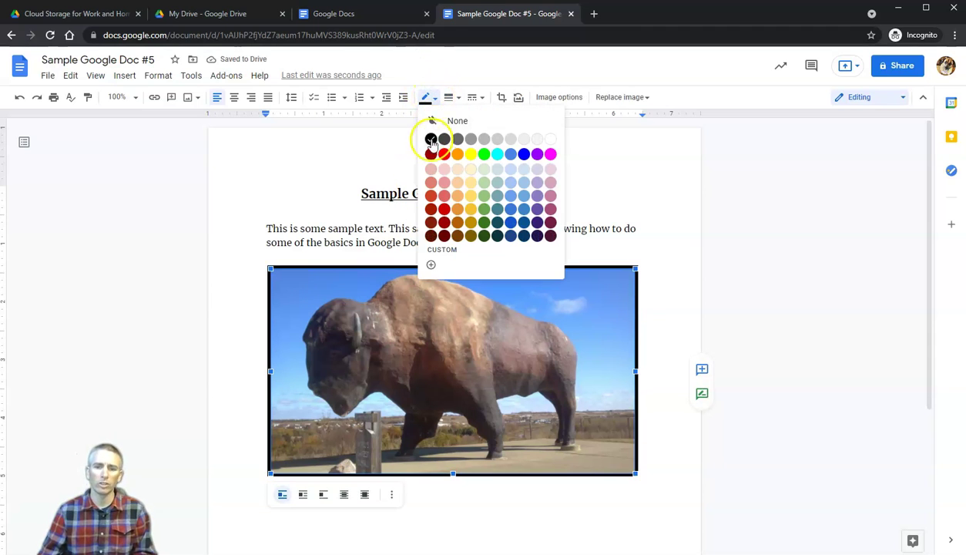
{"action": "left_click", "coordinate": [458, 158]}
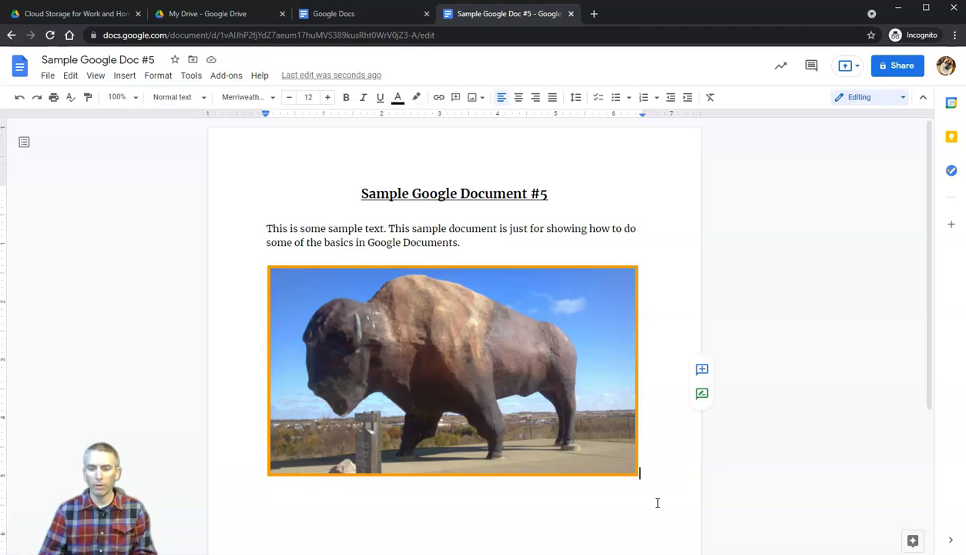
- Type a caption: Dakota Thunder, world's largest bison statue, in Jamestown, North Dakota, then 'This statue weighs'
{"action": "key", "text": "Return"}
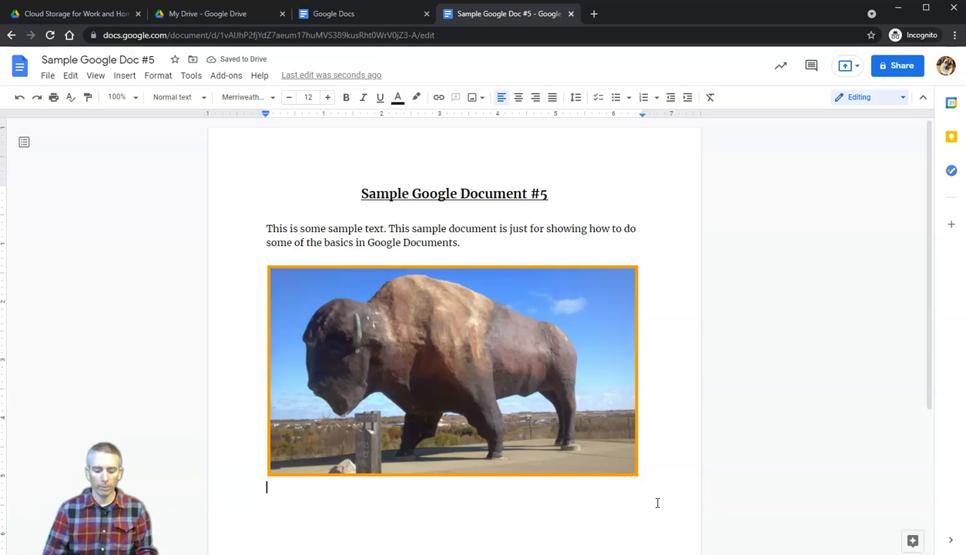
{"action": "type", "text": "This is "}
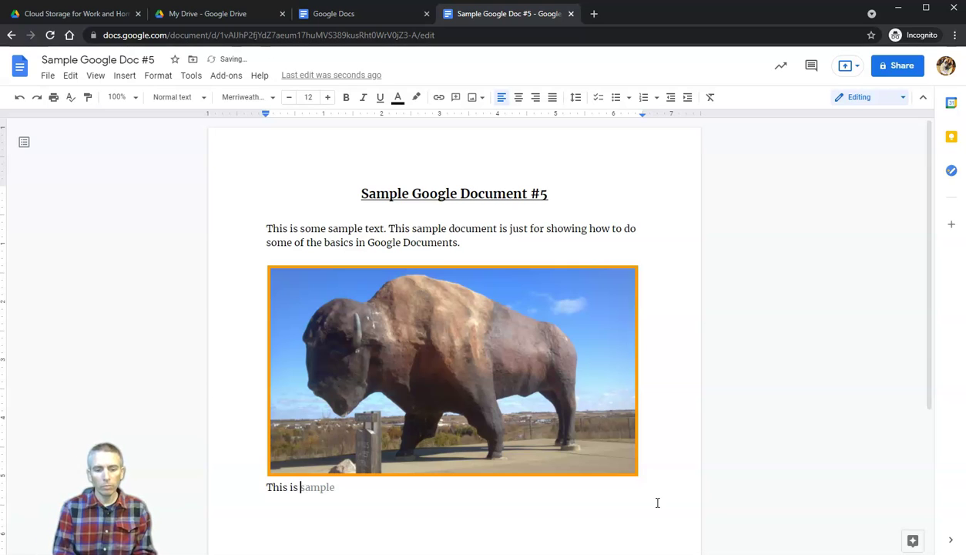
{"action": "type", "text": "a picture of Dakota Thunder. This is the largest bison stat"}
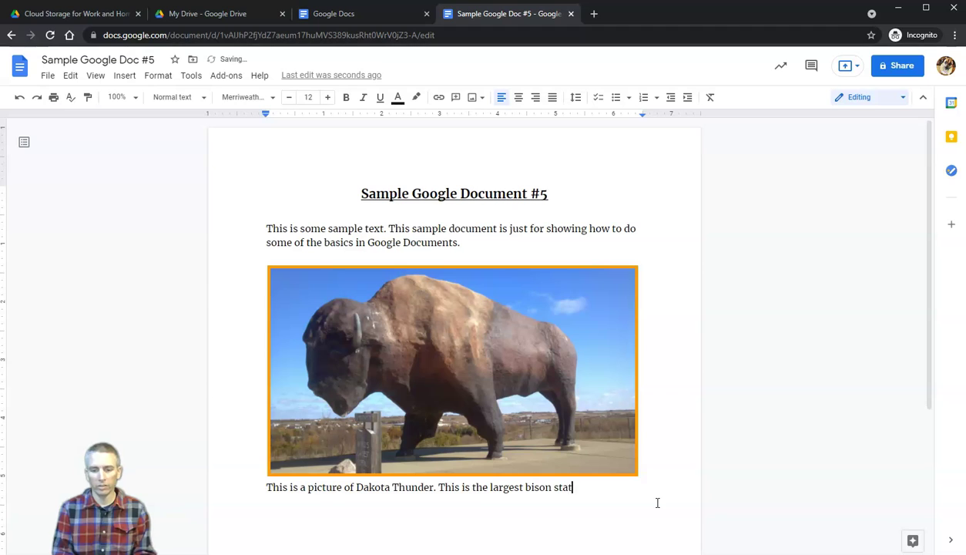
{"action": "type", "text": "ue in the worl"}
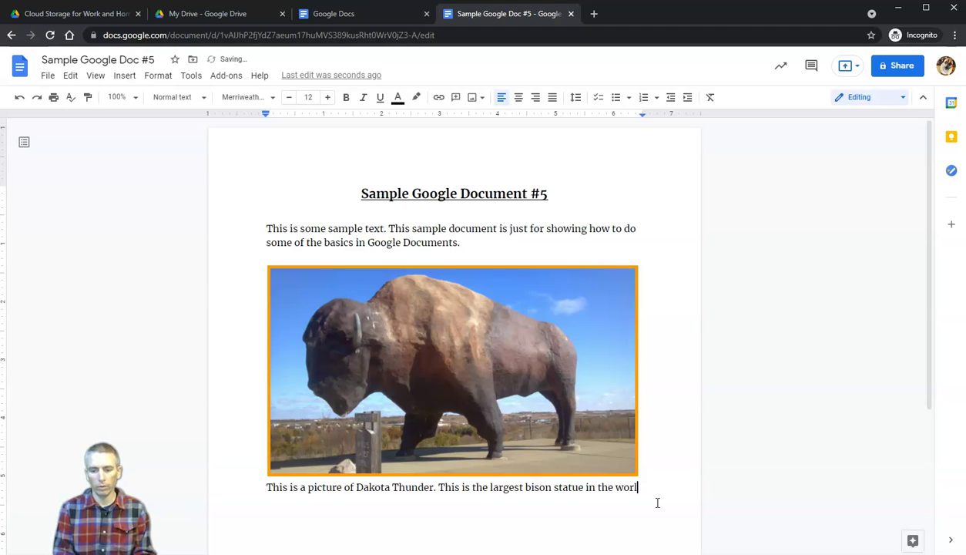
{"action": "type", "text": "d. You will fin"}
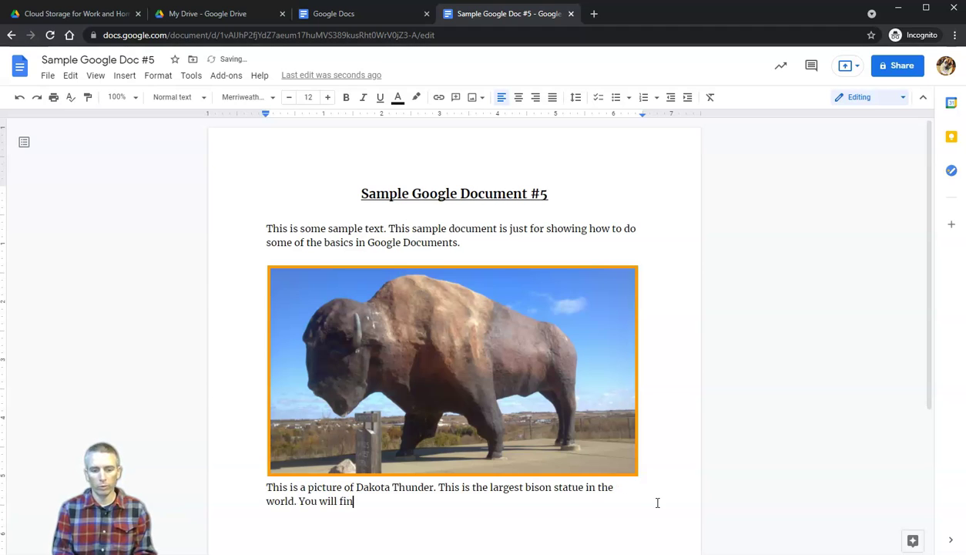
{"action": "type", "text": "d it in Jame"}
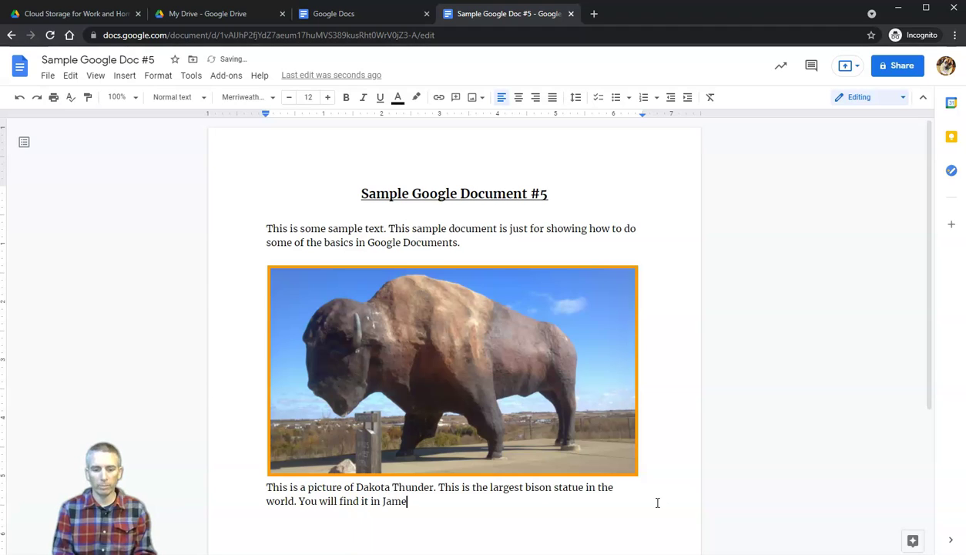
{"action": "type", "text": "stwo"}
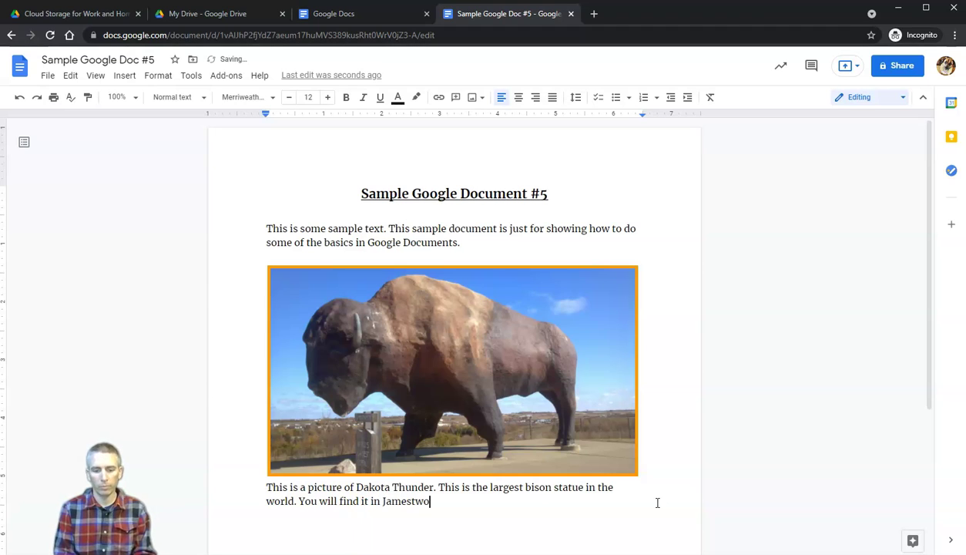
{"action": "key", "text": "BackSpace"}
{"action": "key", "text": "BackSpace"}
{"action": "key", "text": "BackSpace"}
{"action": "type", "text": "town, North "}
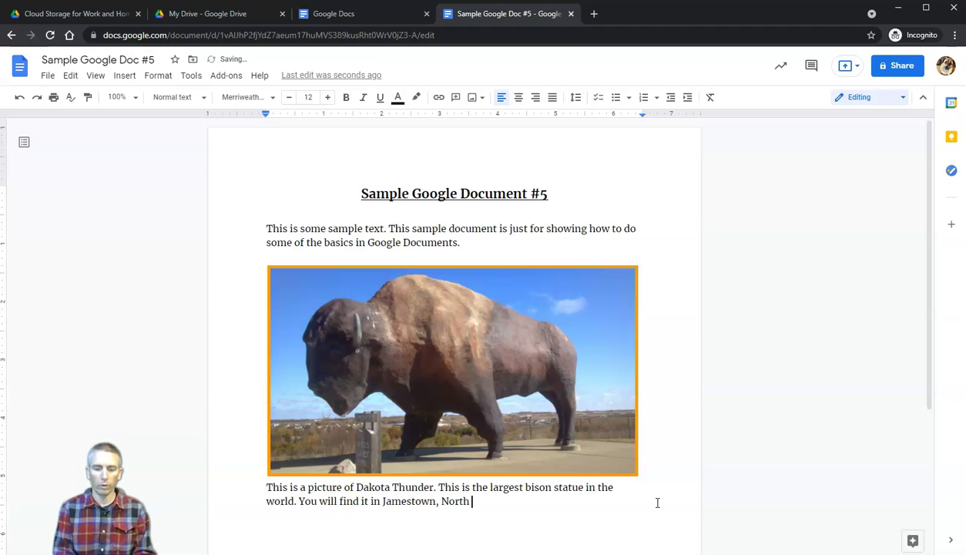
{"action": "type", "text": "Dako"}
{"action": "key", "text": "BackSpace"}
{"action": "key", "text": "BackSpace"}
{"action": "type", "text": "kota."}
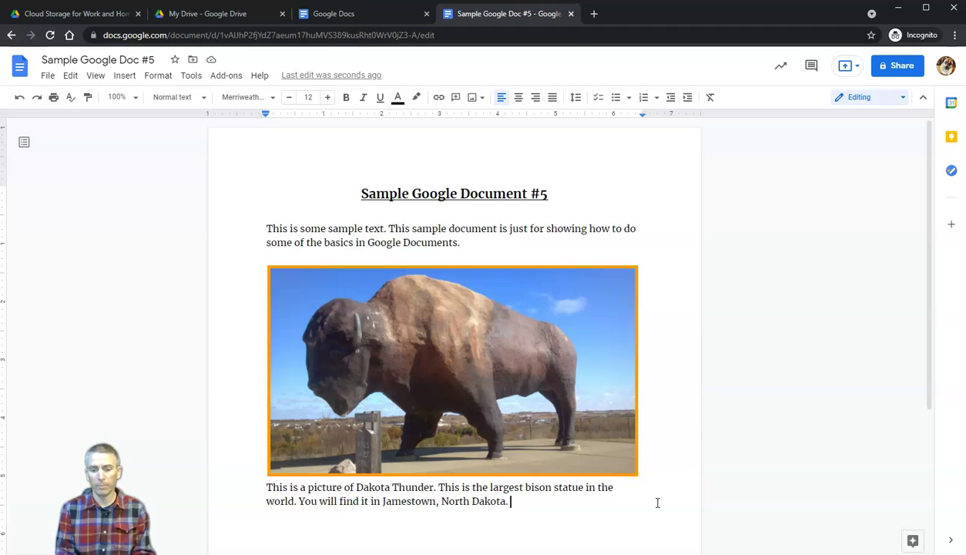
{"action": "type", "text": "This statu"}
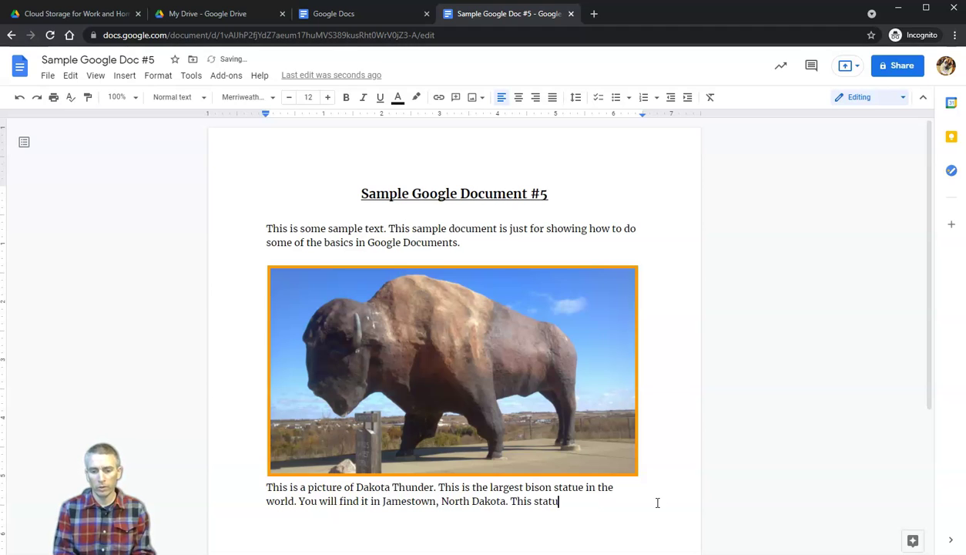
{"action": "type", "text": "e wei"}
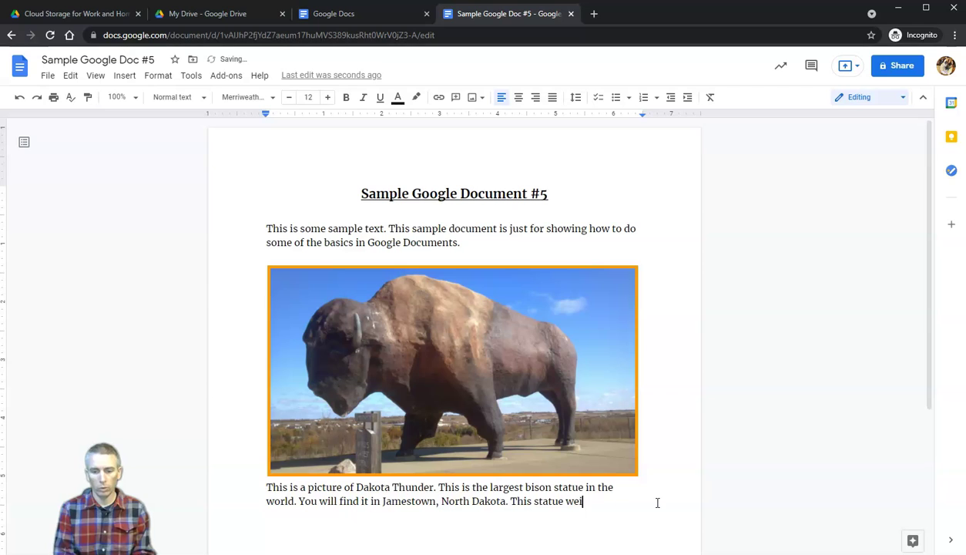
{"action": "type", "text": "ght"}
{"action": "key", "text": "BackSpace"}
{"action": "type", "text": "s"}
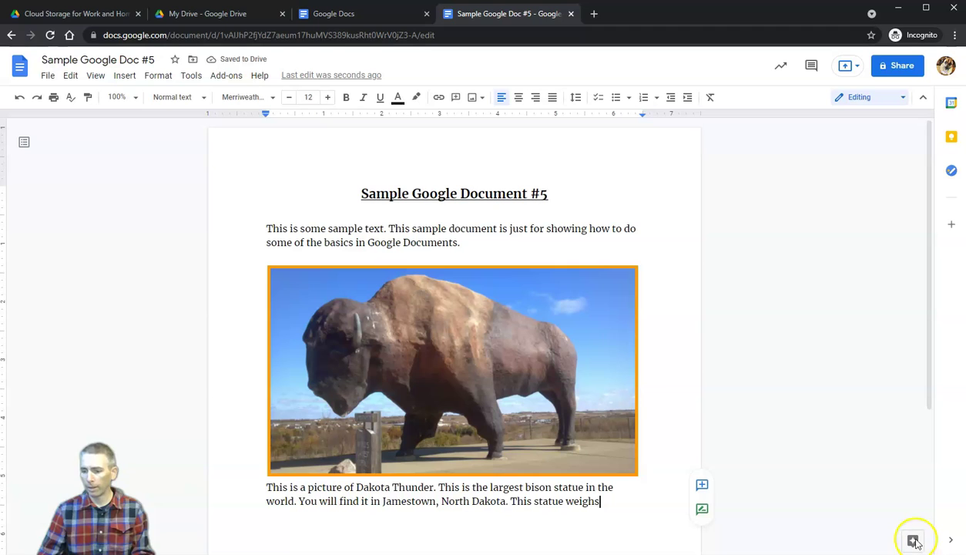
- Search 'dakota thunder buffalo' in the Explore panel to list web results
{"action": "left_click", "coordinate": [913, 540]}
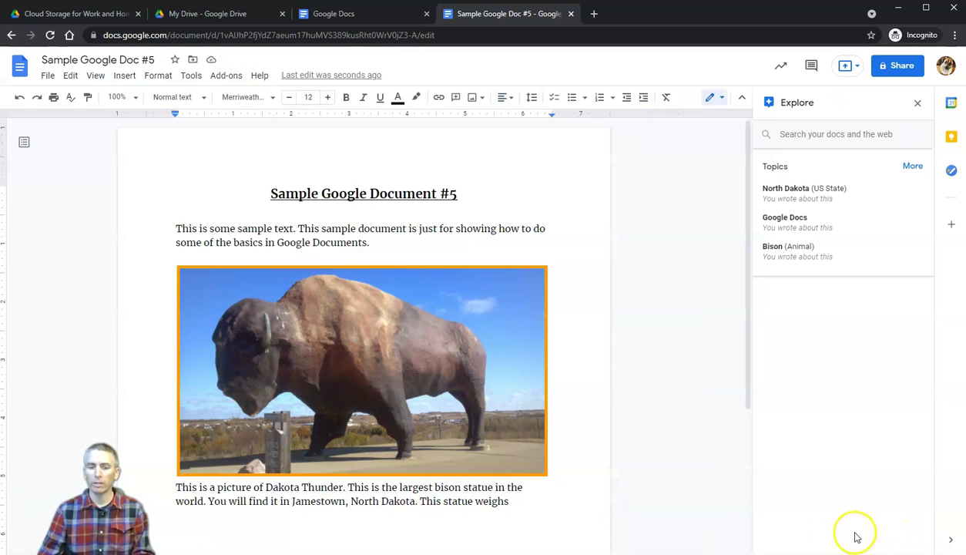
{"action": "left_click", "coordinate": [817, 137]}
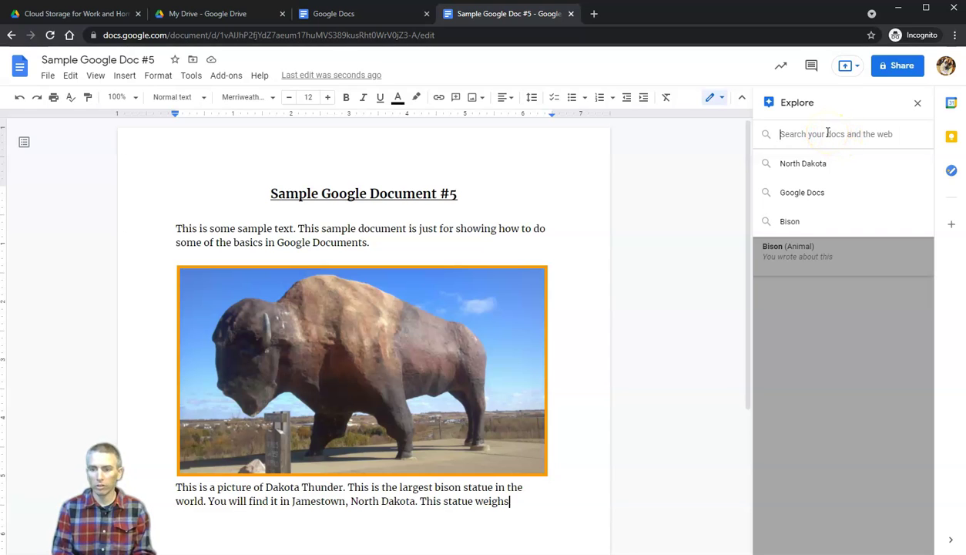
{"action": "type", "text": "Dakota "}
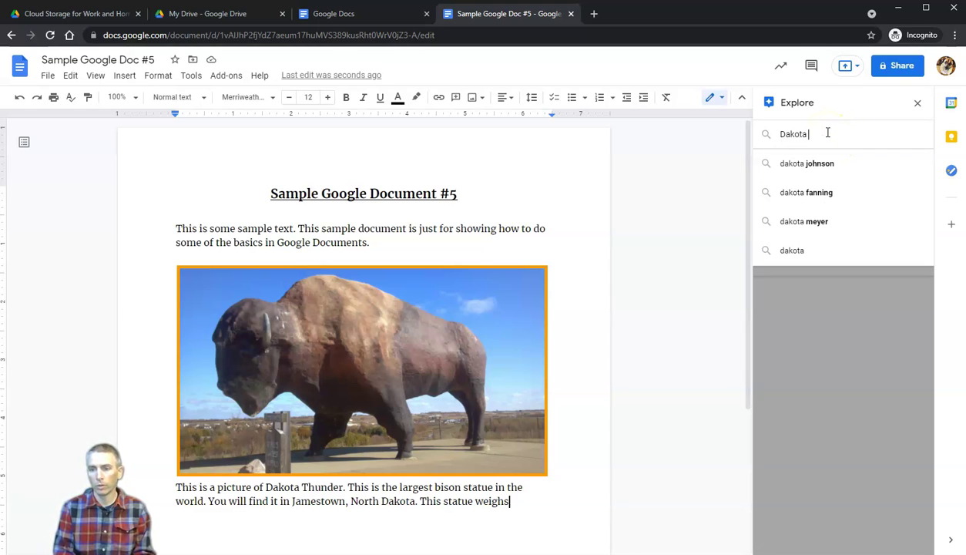
{"action": "type", "text": "Thunder"}
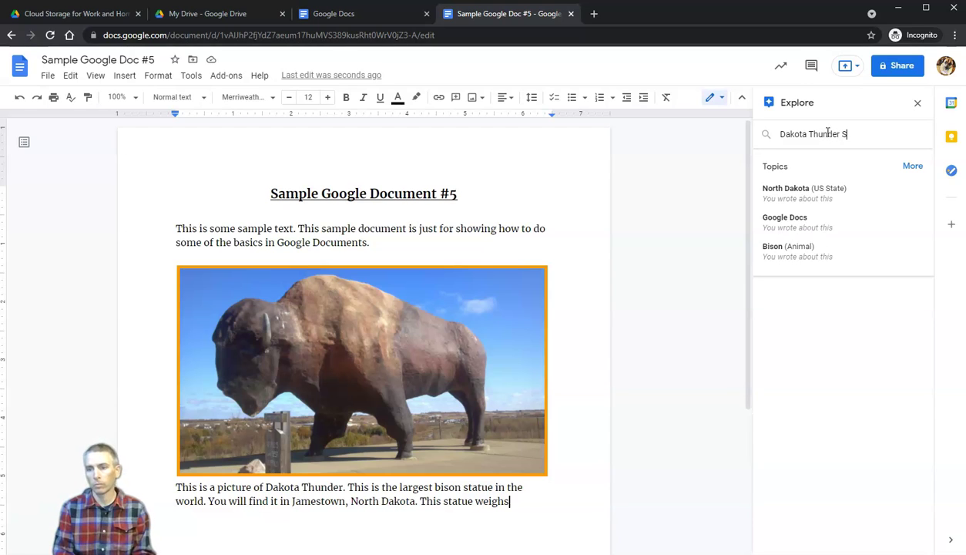
{"action": "type", "text": " Buffalo"}
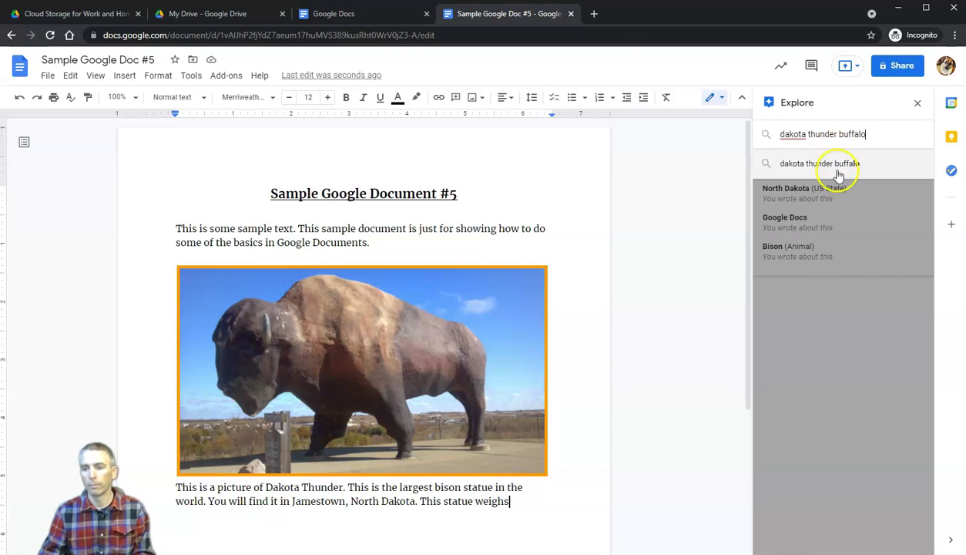
{"action": "left_click", "coordinate": [837, 163]}
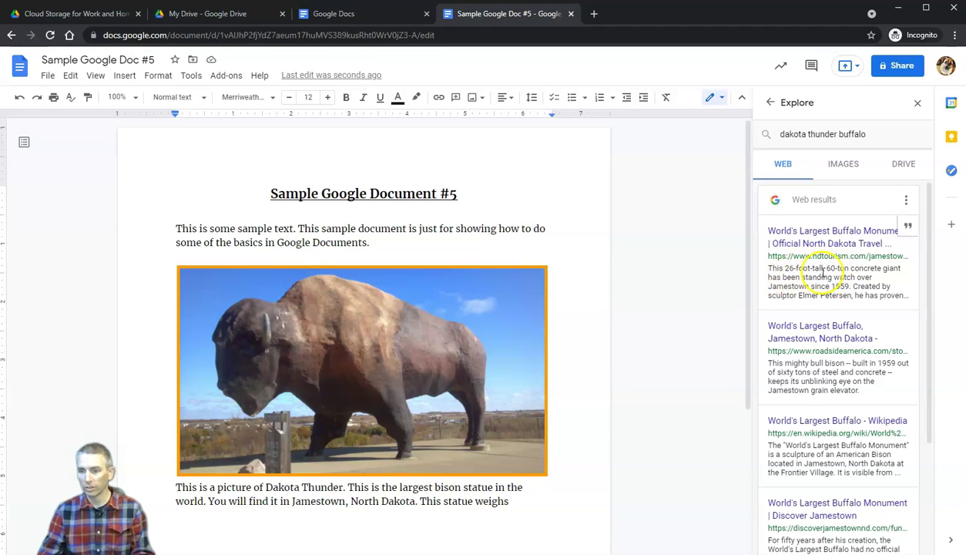
- Finish the caption with '60 tons and is 26 feet tall.', footnote the first result, close Explore
{"action": "left_click", "coordinate": [512, 501]}
{"action": "type", "text": "60 tons and i"}
{"action": "type", "text": "s "}
{"action": "type", "text": "26 fe"}
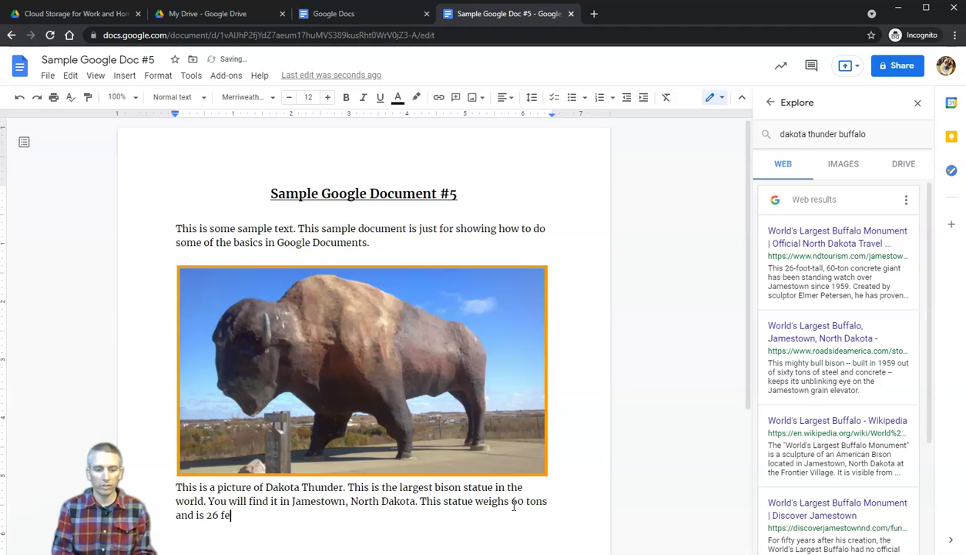
{"action": "type", "text": "et tall."}
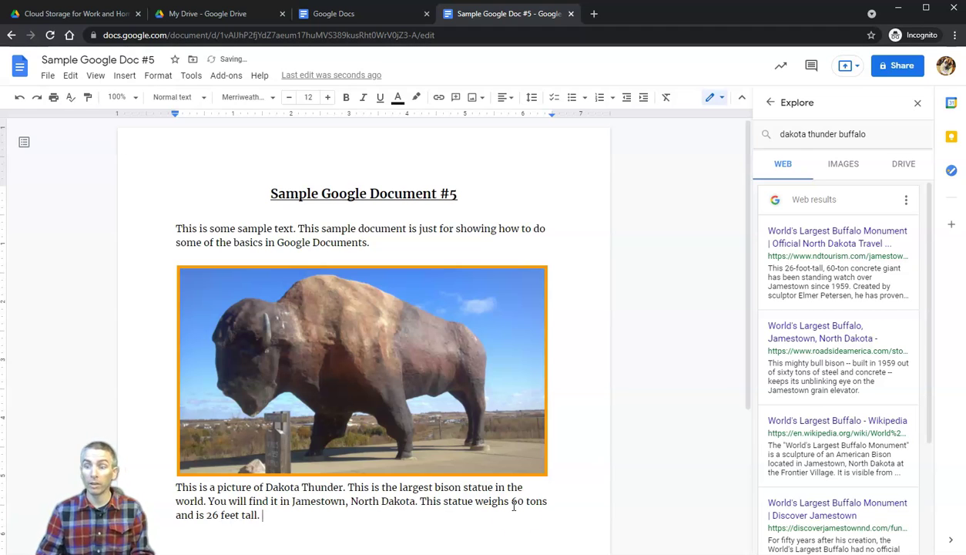
{"action": "mouse_move", "coordinate": [908, 231]}
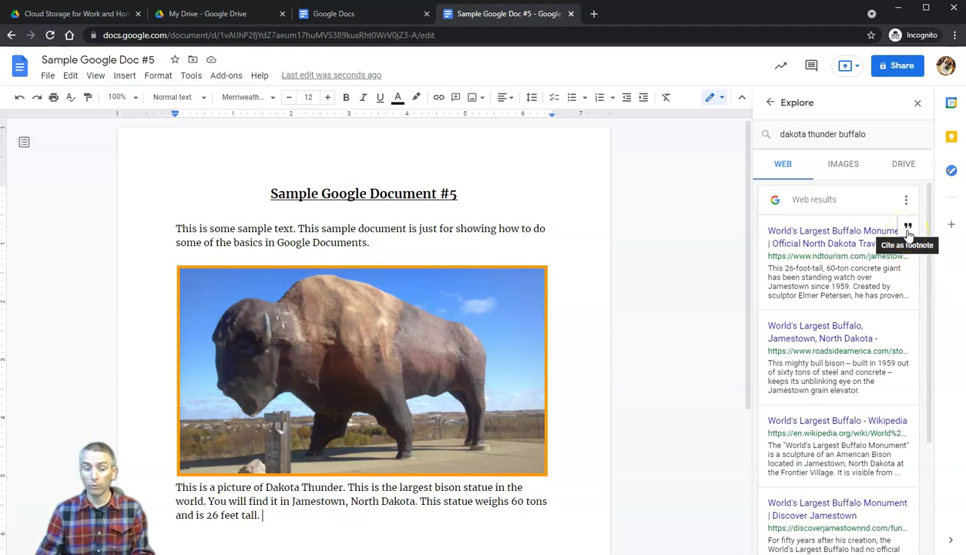
{"action": "left_click", "coordinate": [907, 231]}
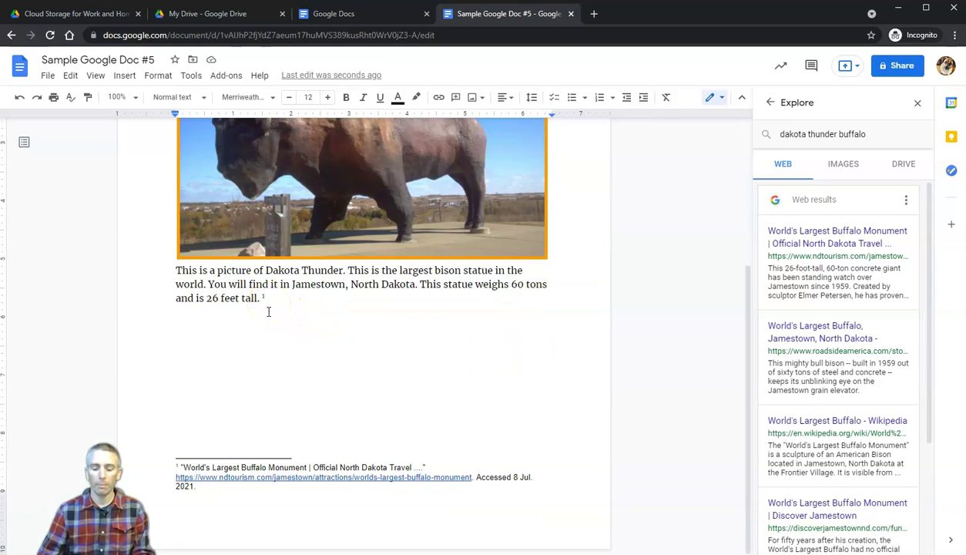
{"action": "mouse_move", "coordinate": [846, 345]}
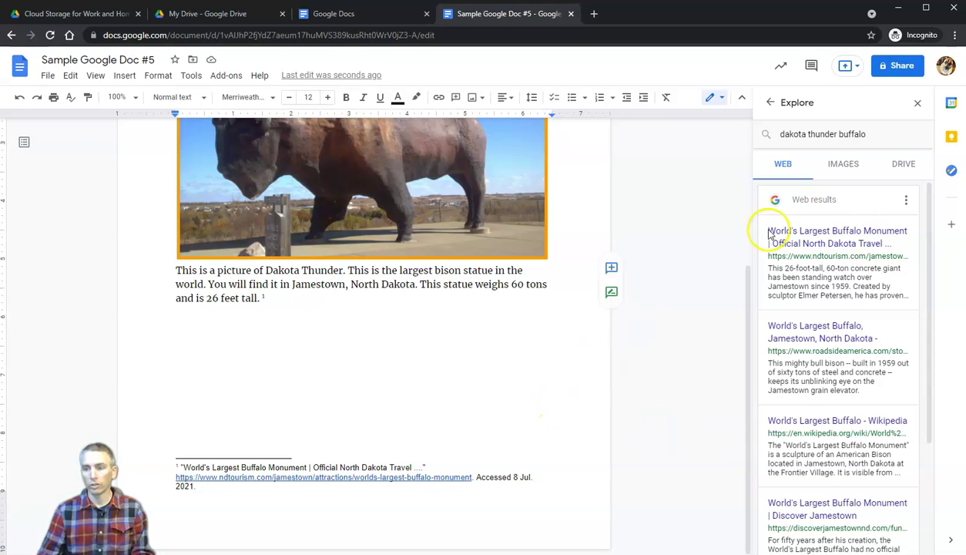
{"action": "left_click", "coordinate": [919, 104]}
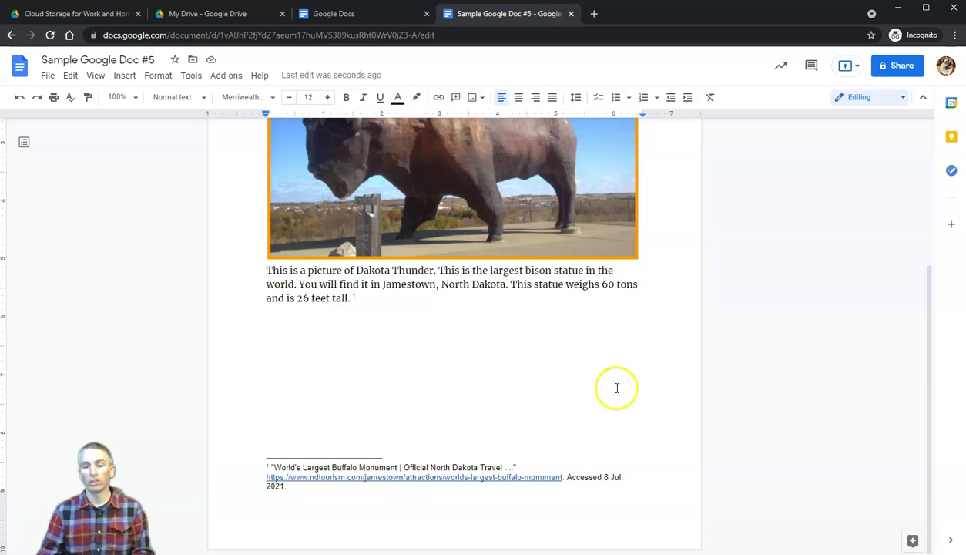
{"action": "scroll", "coordinate": [593, 343], "scroll_direction": "up", "scroll_amount": 3}
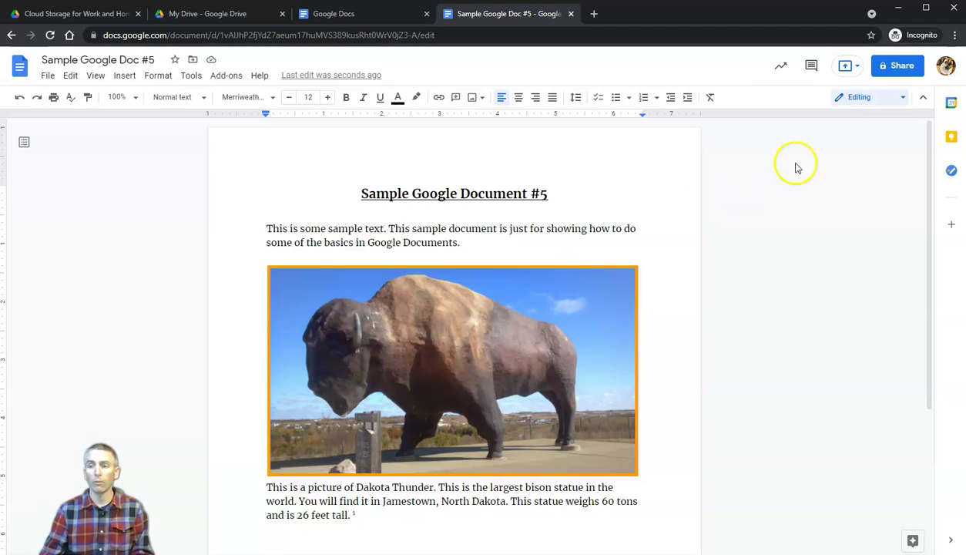
- Open Share, add the colleague from contacts, dismiss the tip, and show the role choices
{"action": "left_click", "coordinate": [894, 68]}
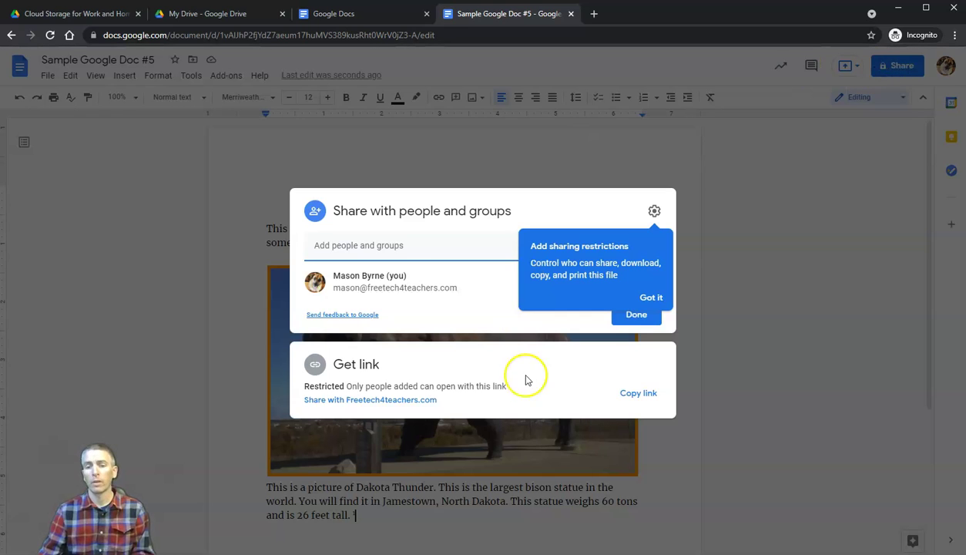
{"action": "left_click", "coordinate": [405, 245]}
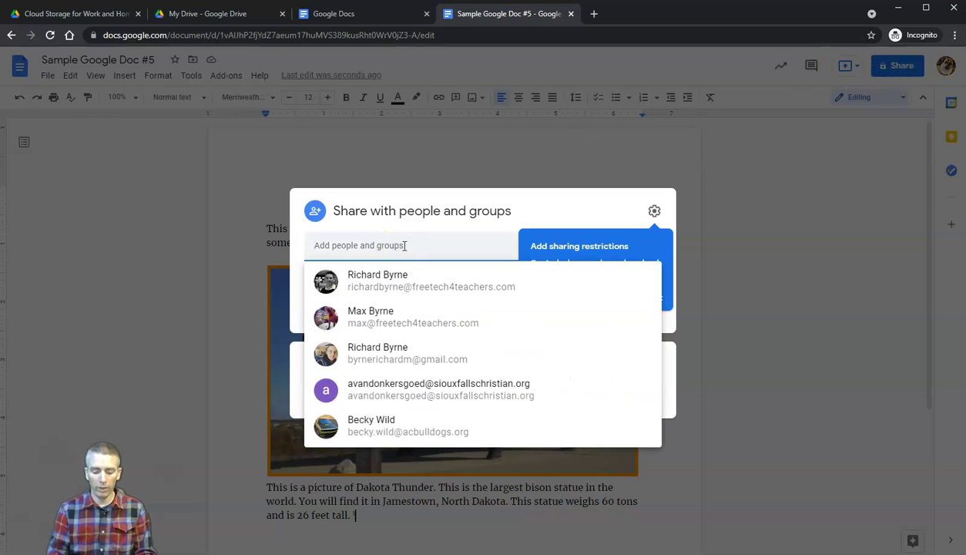
{"action": "type", "text": "max"}
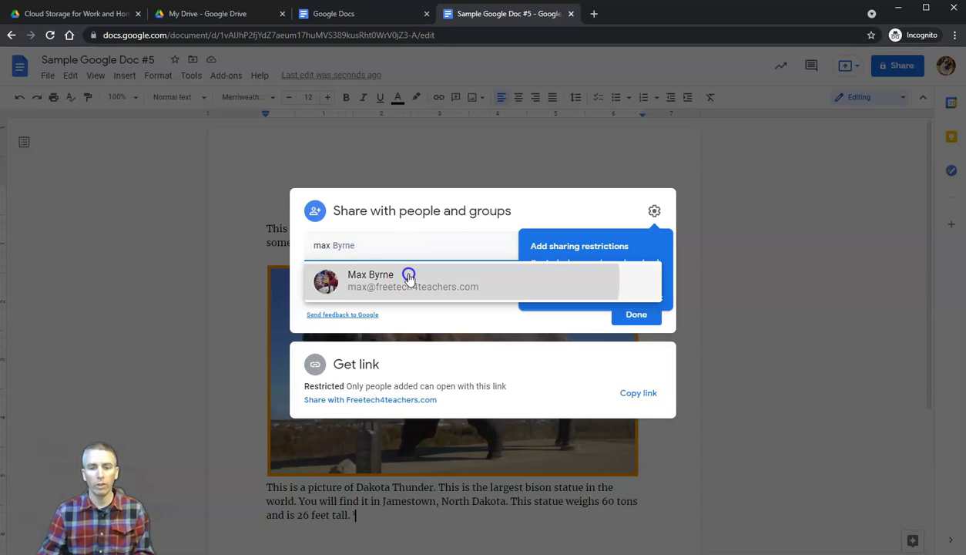
{"action": "left_click", "coordinate": [410, 277]}
{"action": "left_click", "coordinate": [652, 287]}
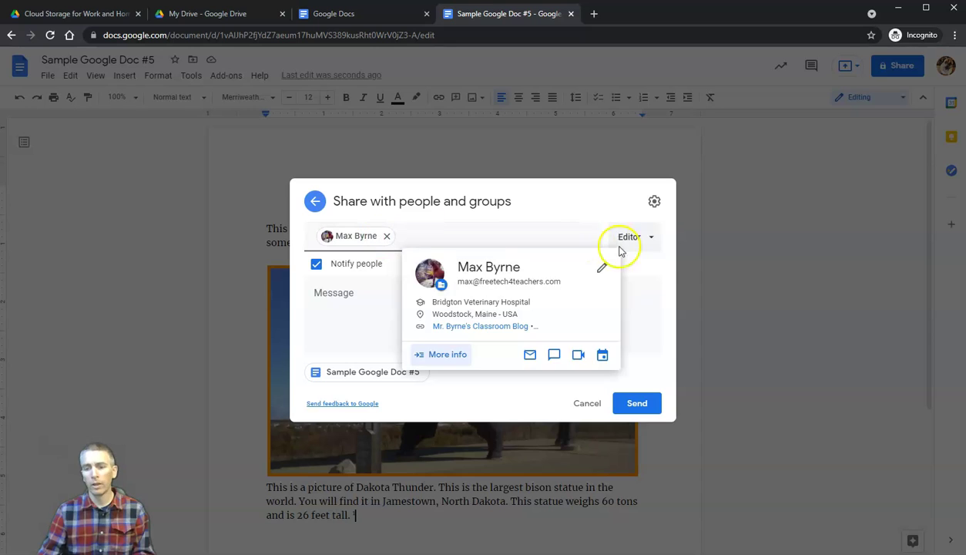
{"action": "left_click", "coordinate": [651, 238]}
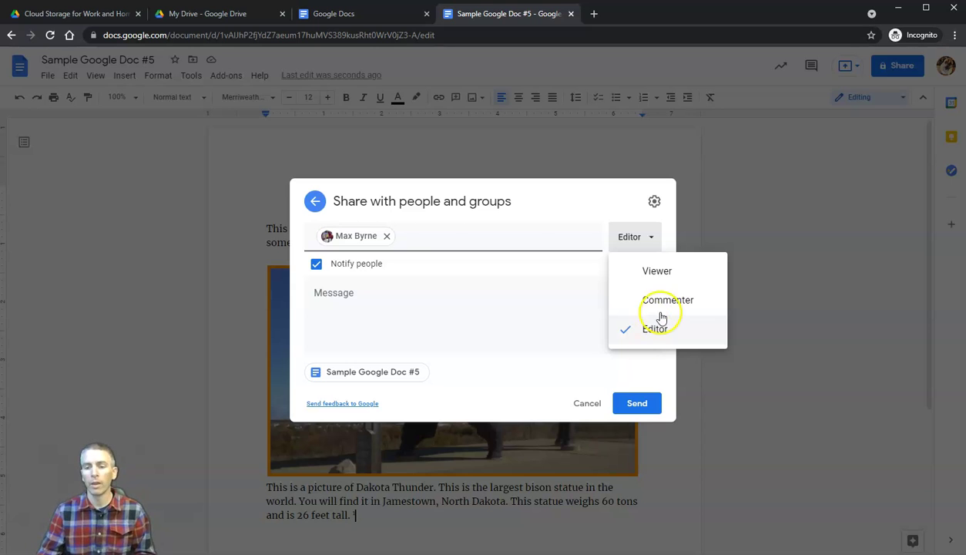
- Try Commenter and Viewer, then give the colleague Editor access and send the invitation
{"action": "left_click", "coordinate": [667, 304]}
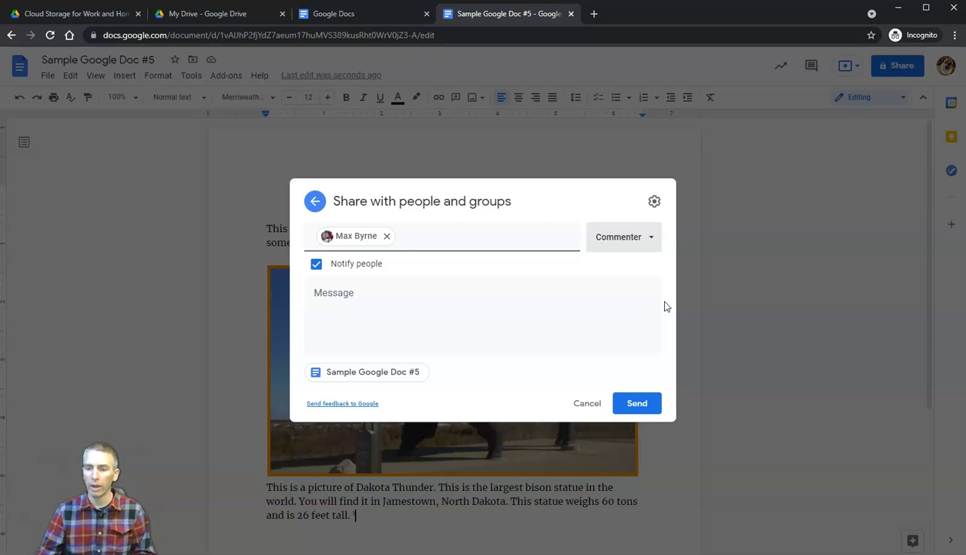
{"action": "left_click", "coordinate": [627, 239]}
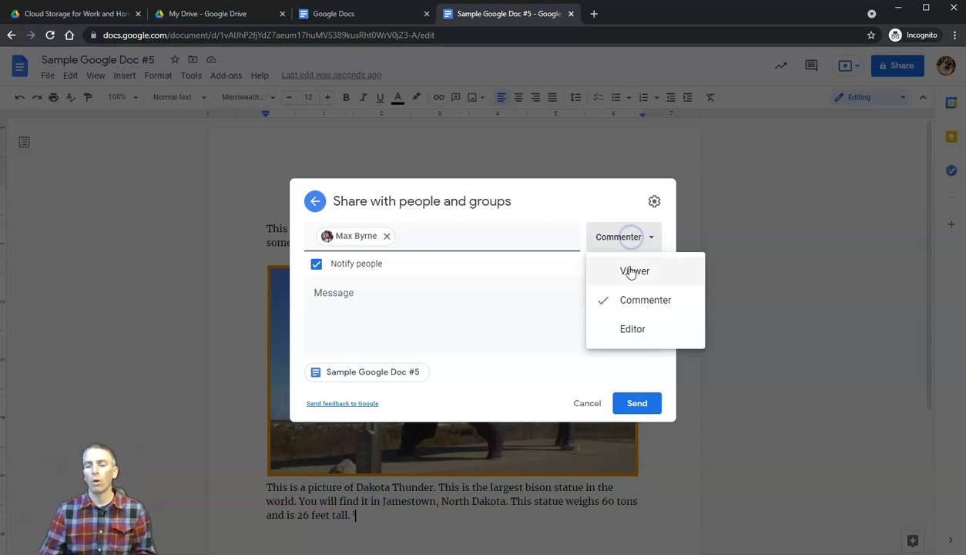
{"action": "left_click", "coordinate": [632, 271]}
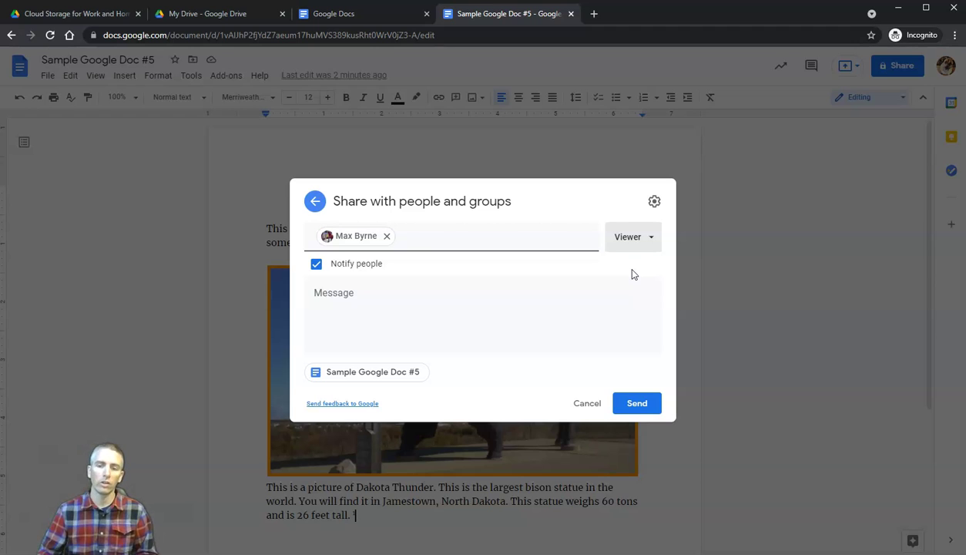
{"action": "left_click", "coordinate": [649, 239]}
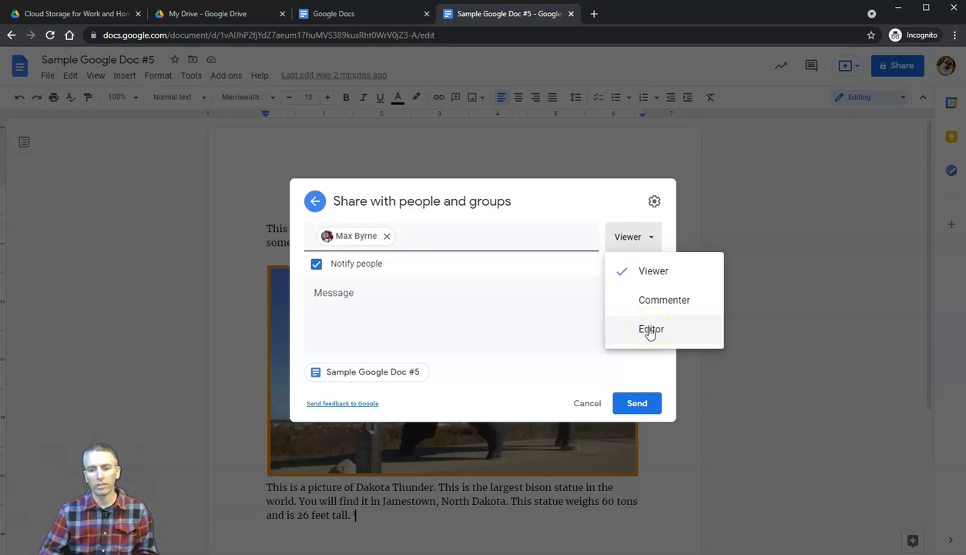
{"action": "left_click", "coordinate": [649, 329]}
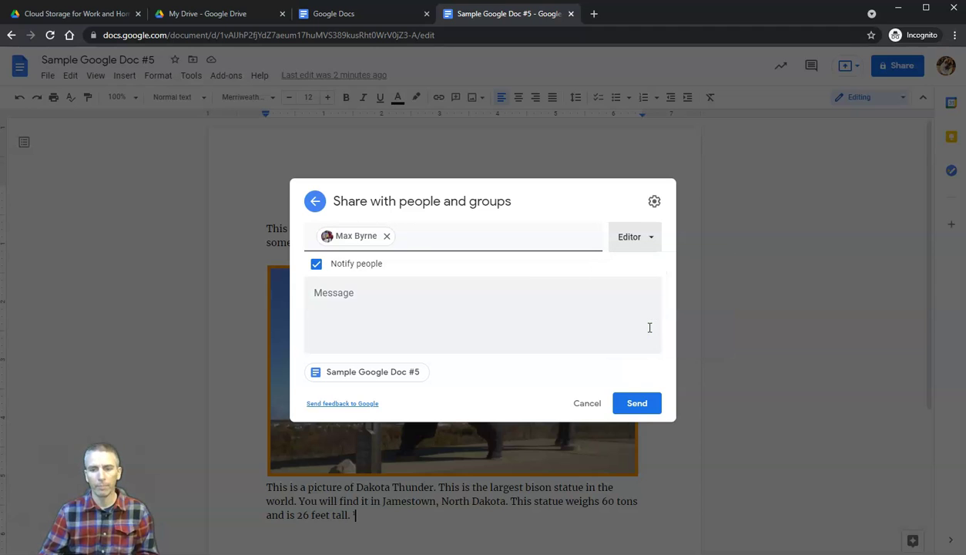
{"action": "left_click", "coordinate": [637, 405]}
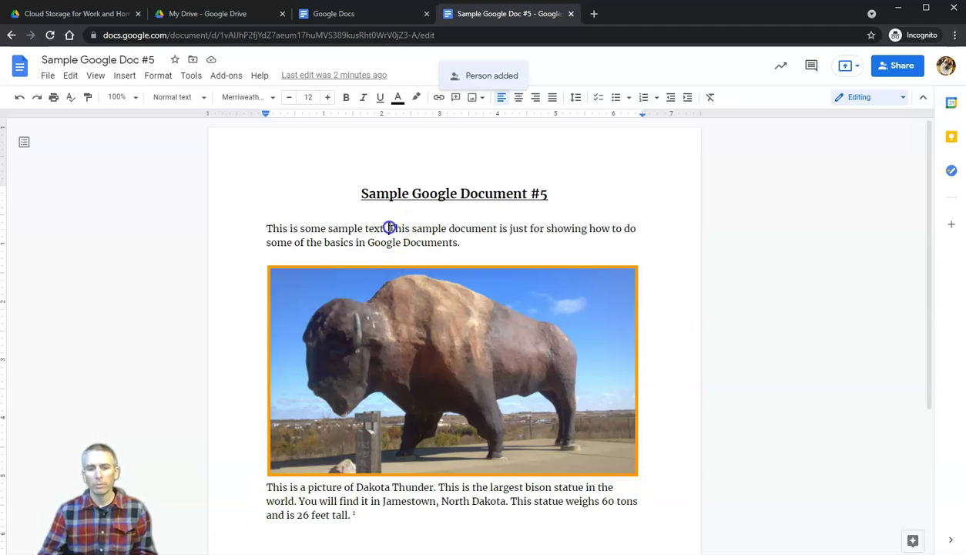
{"action": "left_click_drag", "start_coordinate": [389, 228], "coordinate": [465, 245]}
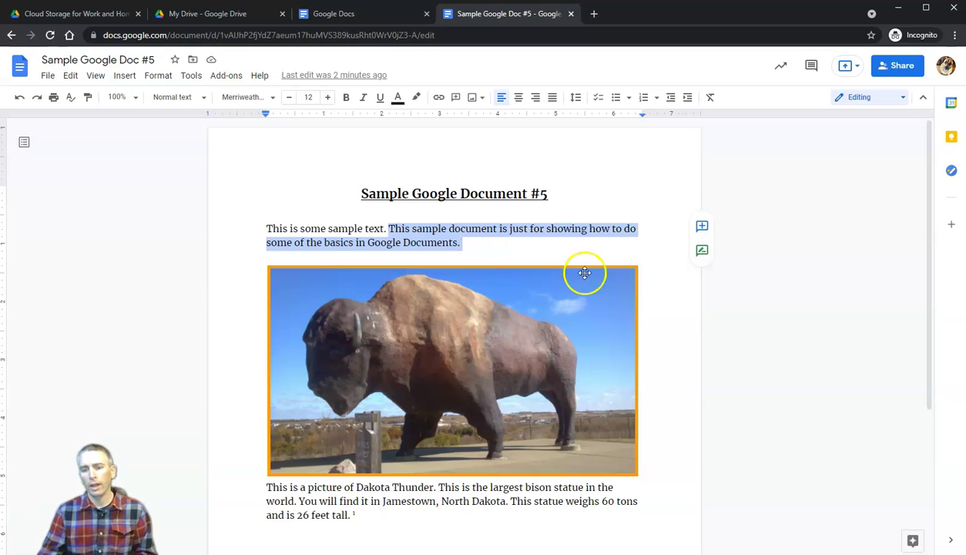
{"action": "left_click", "coordinate": [702, 228]}
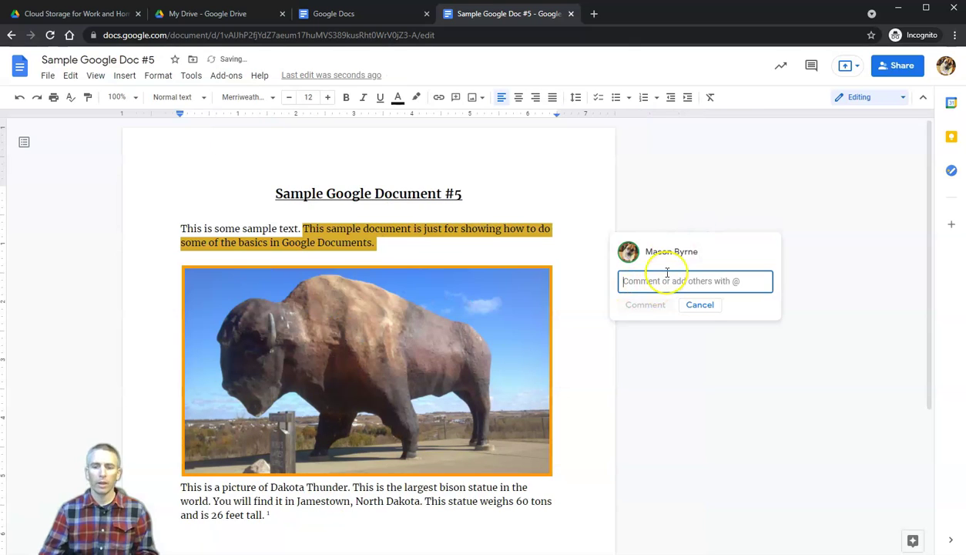
{"action": "type", "text": "@"}
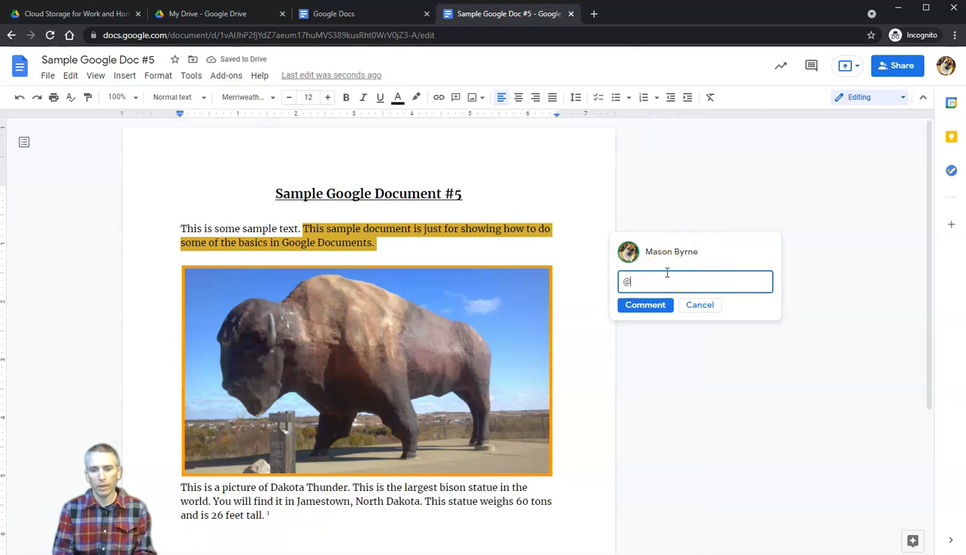
{"action": "type", "text": "max"}
{"action": "left_click", "coordinate": [670, 310]}
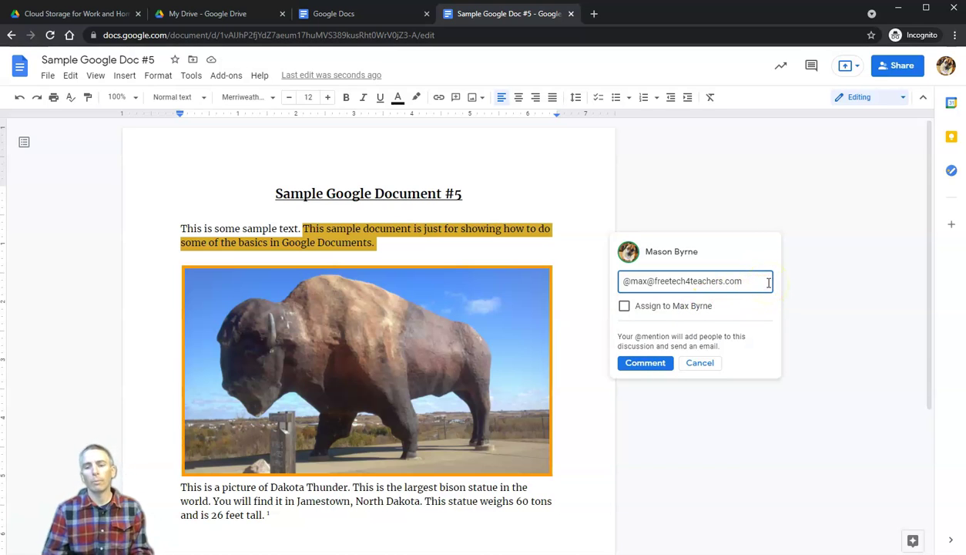
{"action": "left_click", "coordinate": [624, 306]}
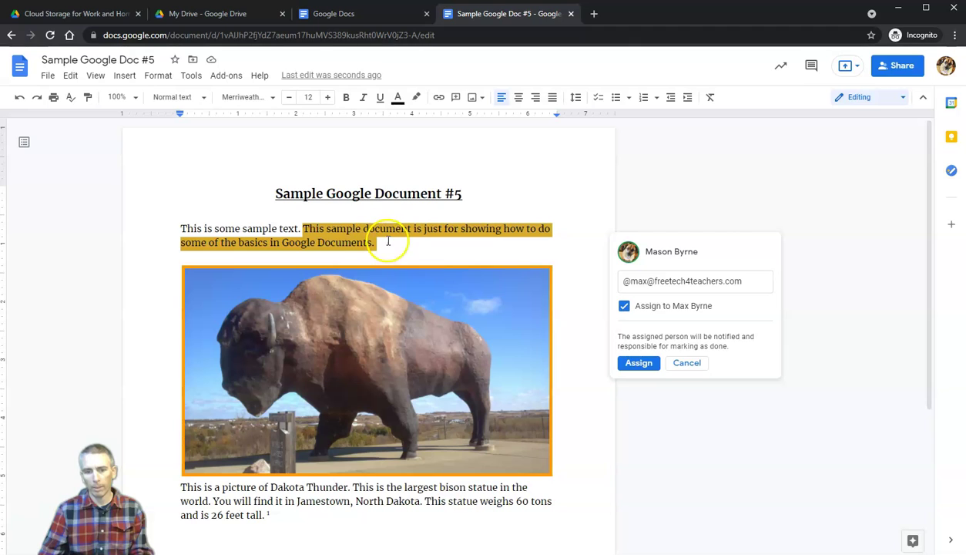
- Discard the draft, reselect the second sentence, and write a comment asking the tagged colleague to check it
{"action": "left_click", "coordinate": [697, 362]}
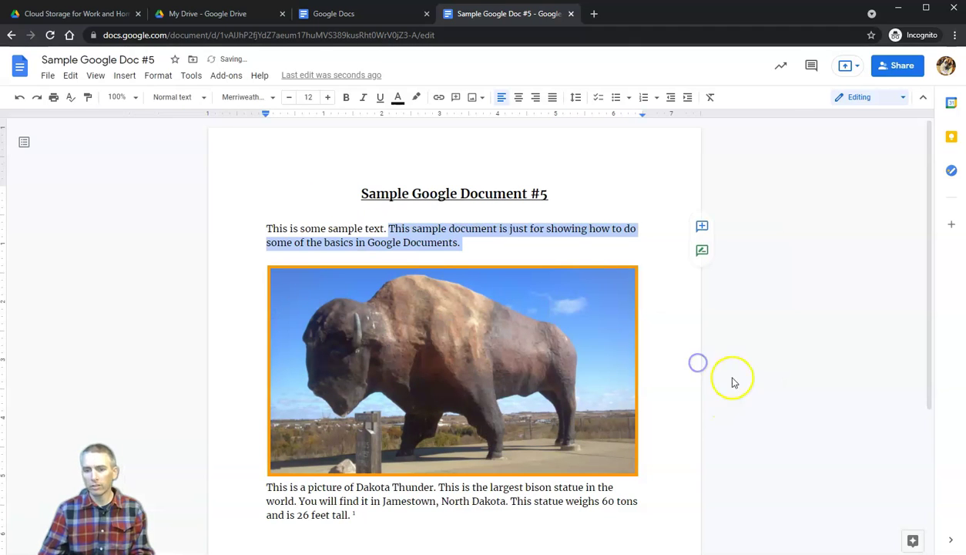
{"action": "left_click", "coordinate": [480, 245]}
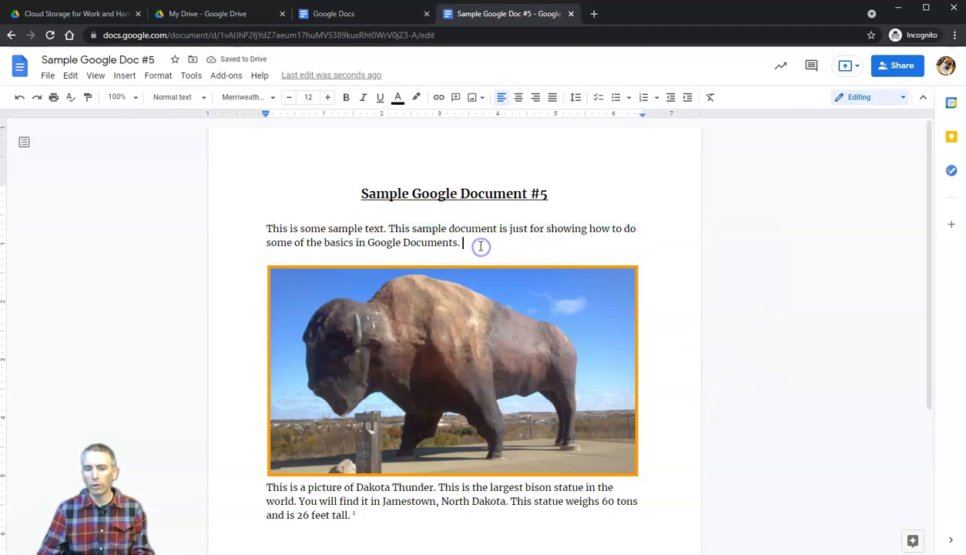
{"action": "left_click_drag", "start_coordinate": [480, 245], "coordinate": [390, 229]}
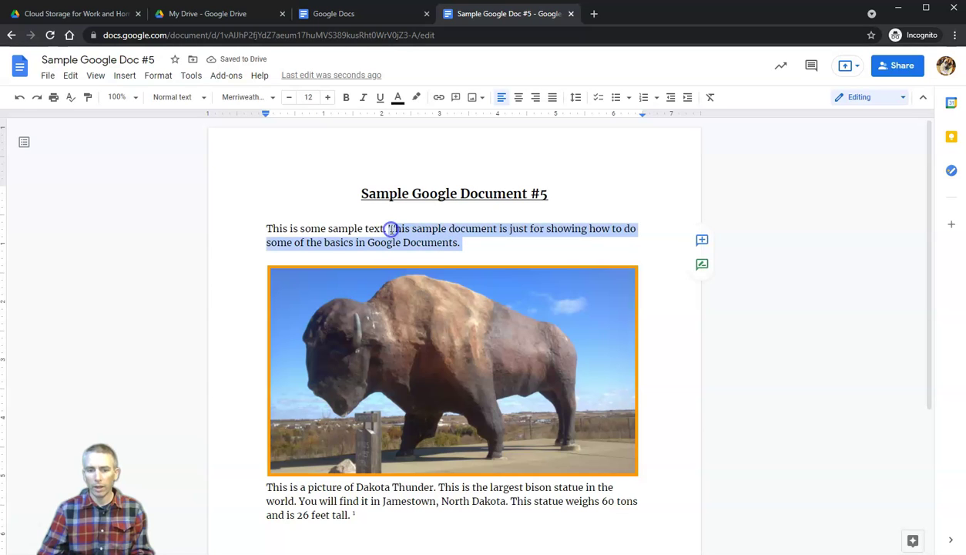
{"action": "left_click", "coordinate": [702, 239]}
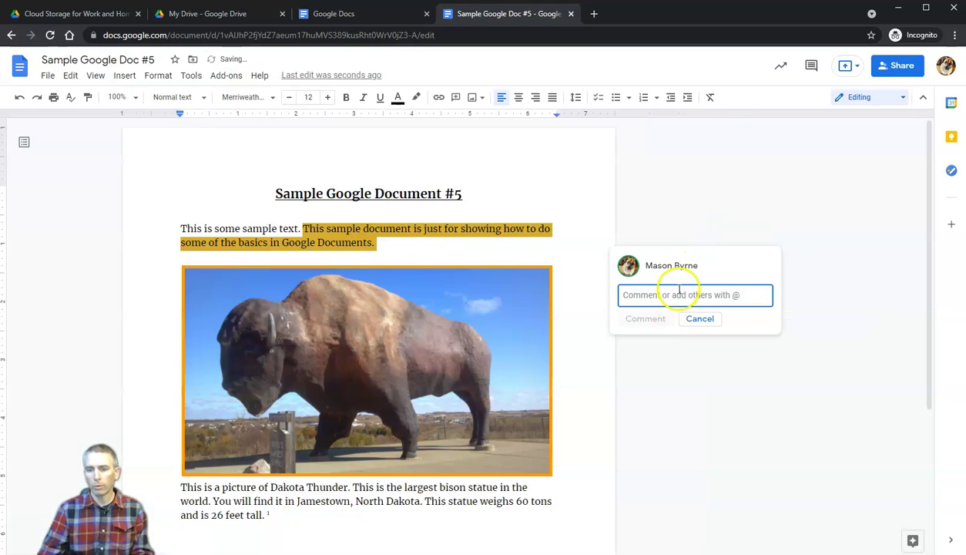
{"action": "type", "text": "Max, "}
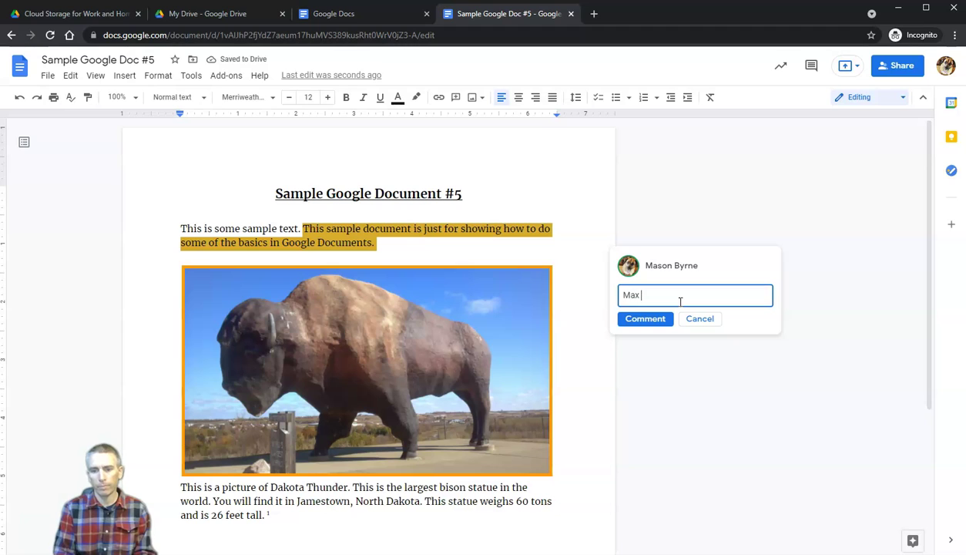
{"action": "type", "text": "can you look at this sentec"}
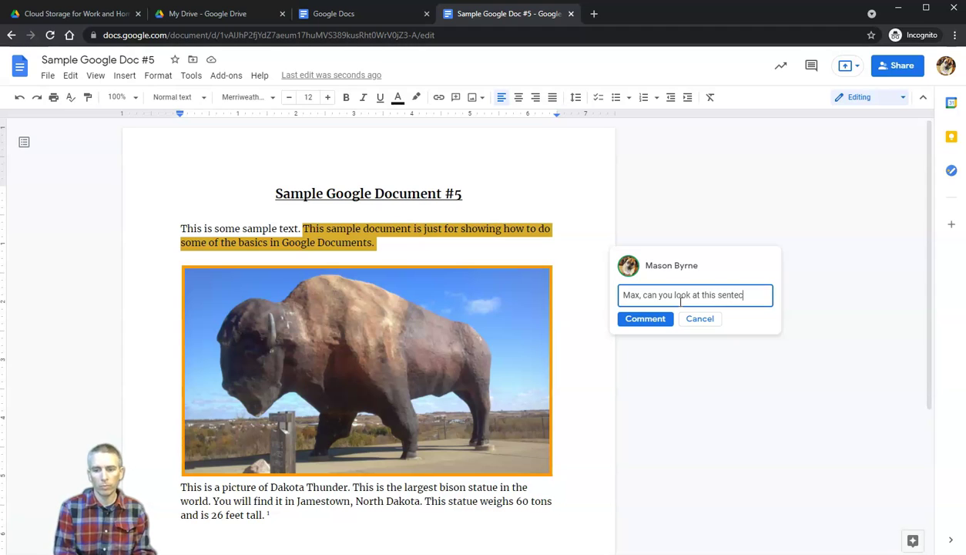
{"action": "key", "text": "BackSpace"}
{"action": "type", "text": "nce and see"}
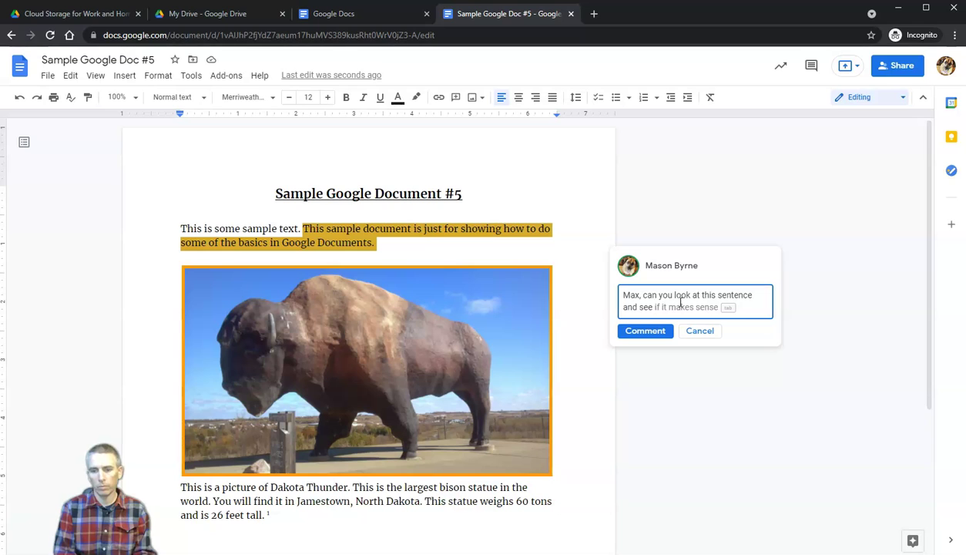
{"action": "key", "text": "Tab"}
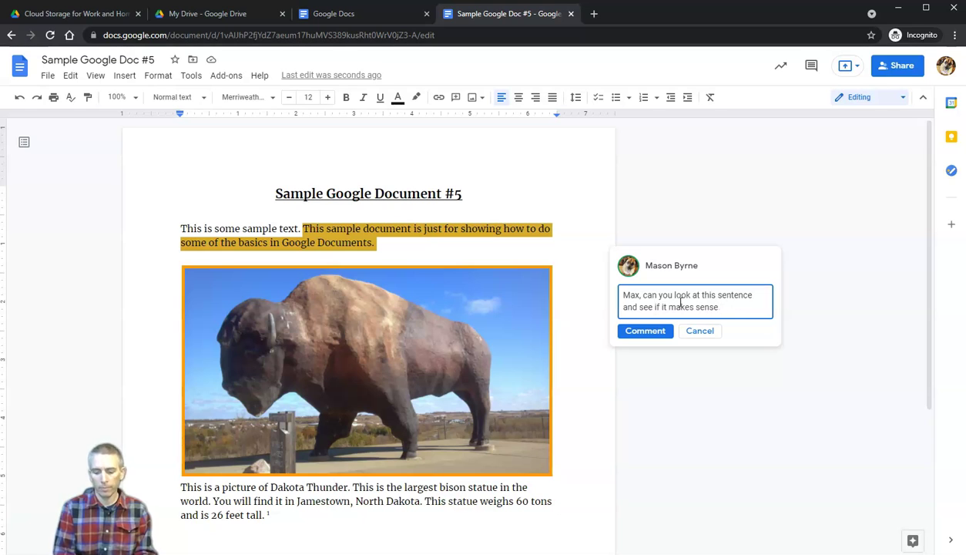
{"action": "type", "text": "? @"}
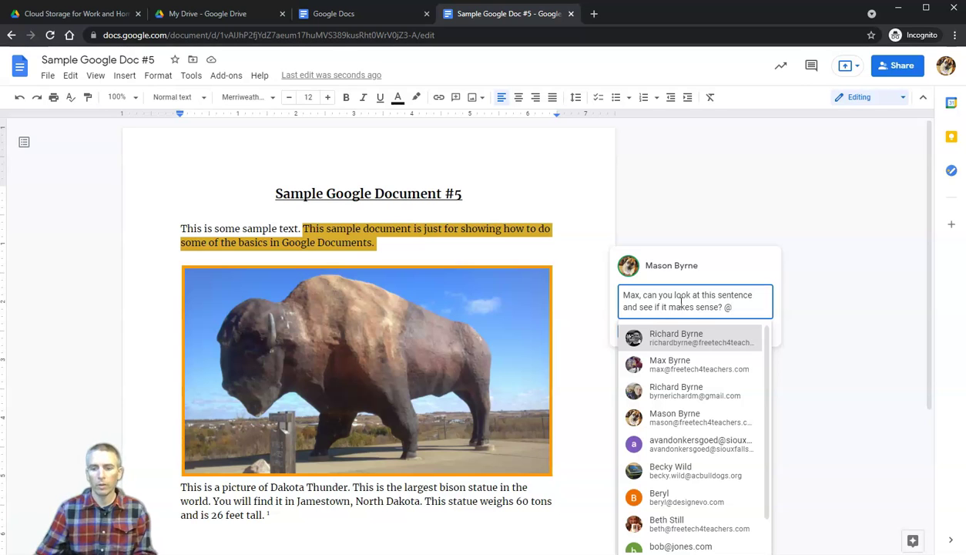
{"action": "left_click", "coordinate": [664, 366]}
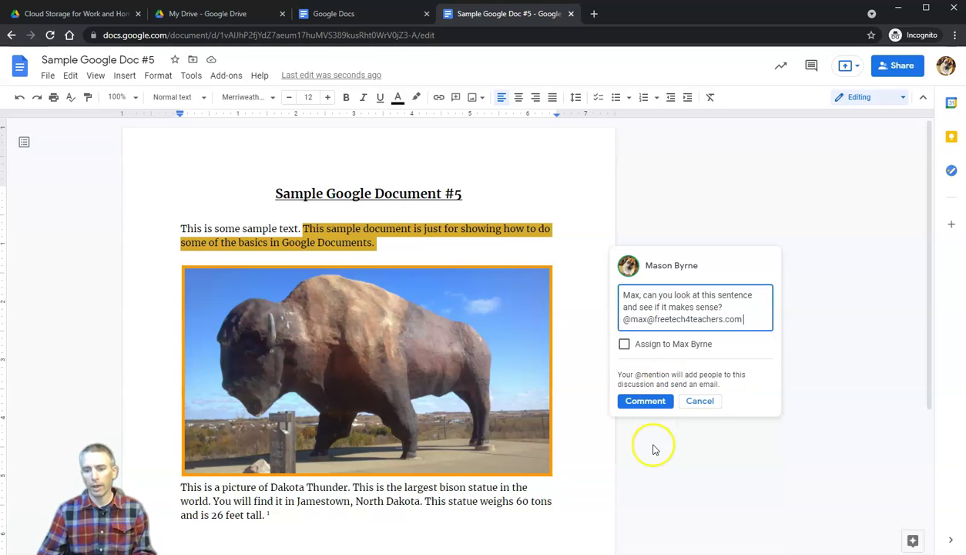
- Post the comment and mark it resolved
{"action": "left_click", "coordinate": [643, 401]}
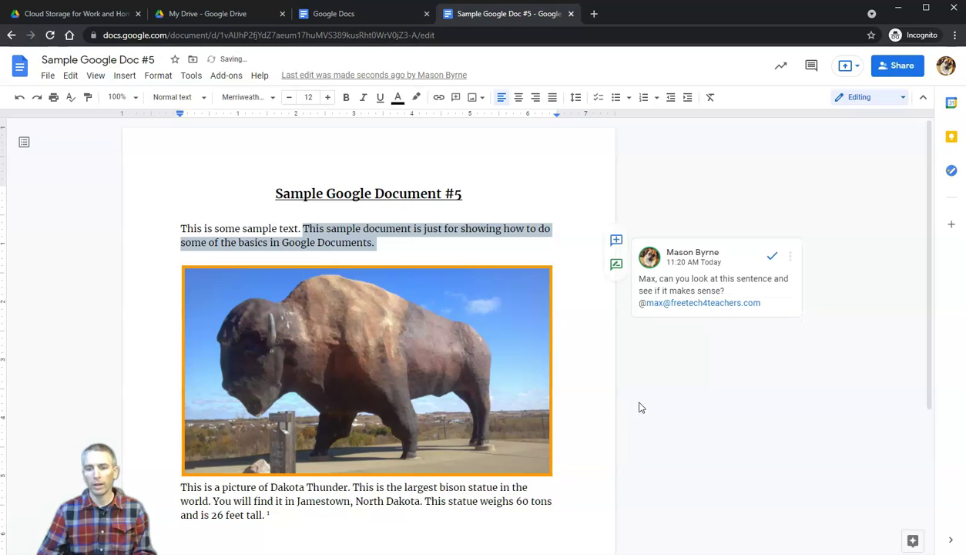
{"action": "left_click", "coordinate": [627, 418]}
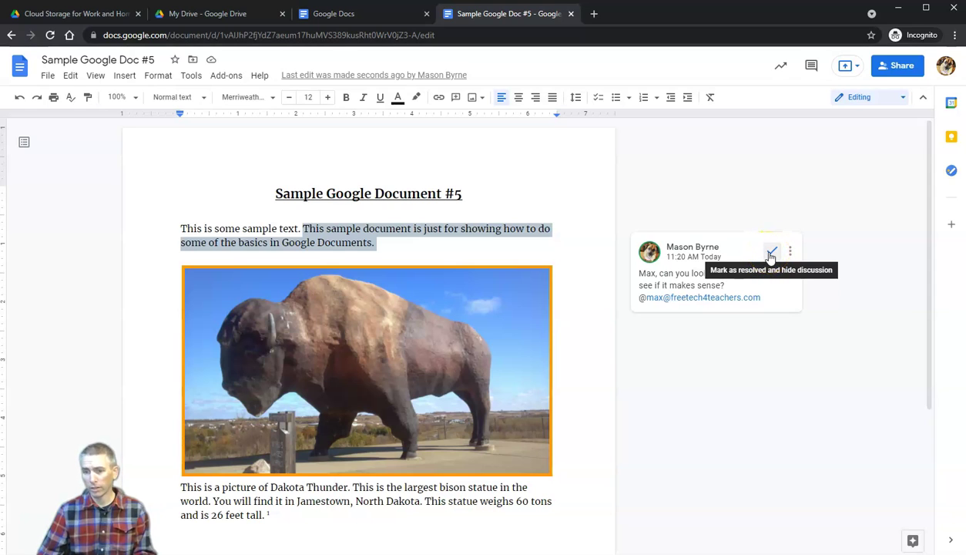
{"action": "left_click", "coordinate": [771, 255]}
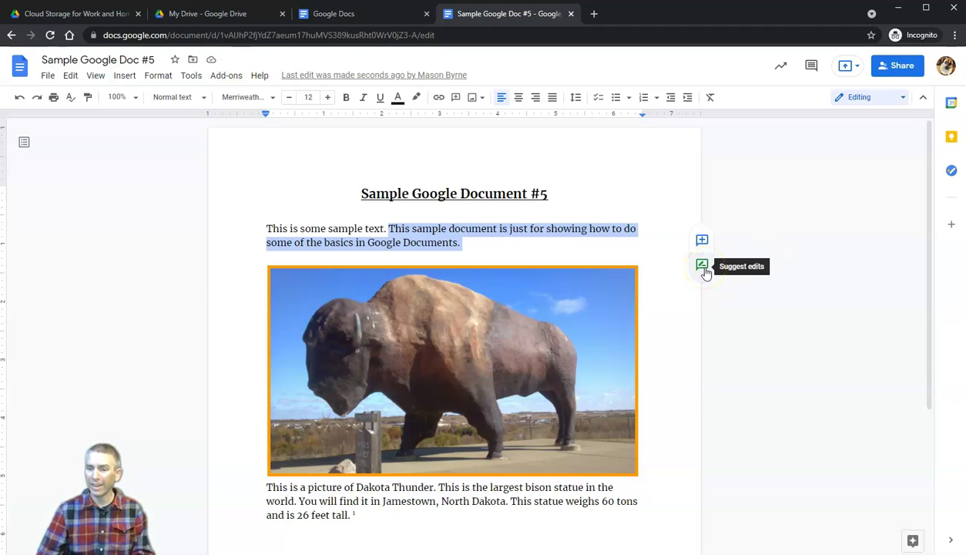
- In Suggesting mode, propose 'This is another sentence we can add.' after the first paragraph, then reject it
{"action": "left_click", "coordinate": [703, 267]}
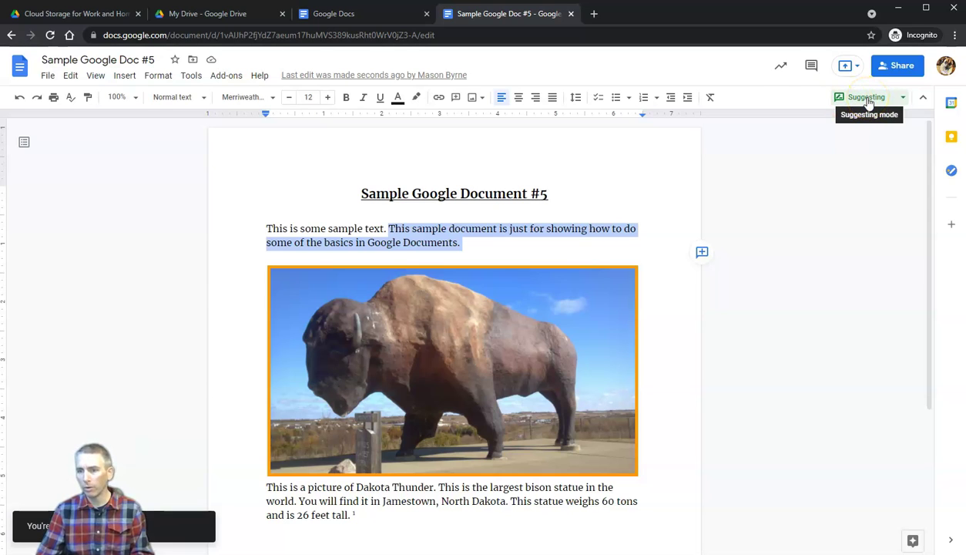
{"action": "left_click", "coordinate": [461, 244]}
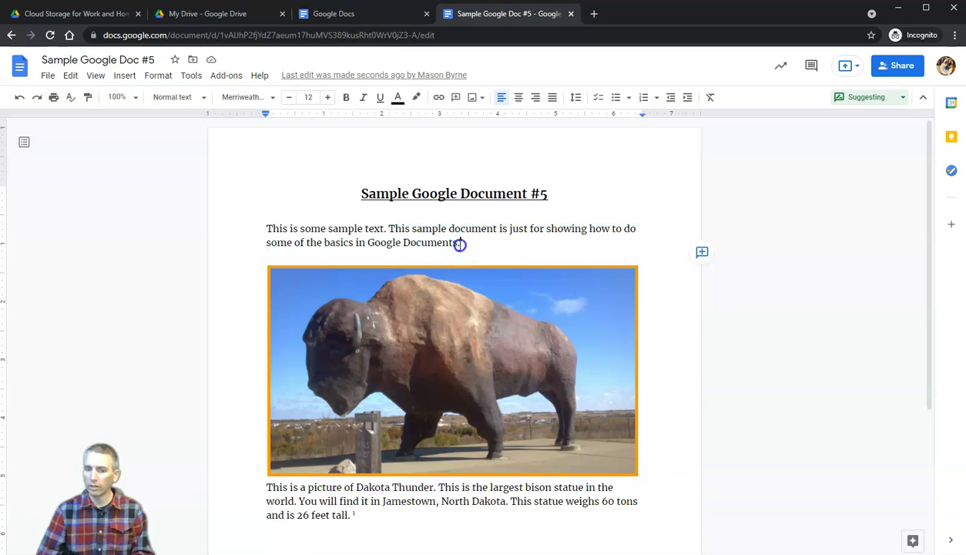
{"action": "type", "text": "This"}
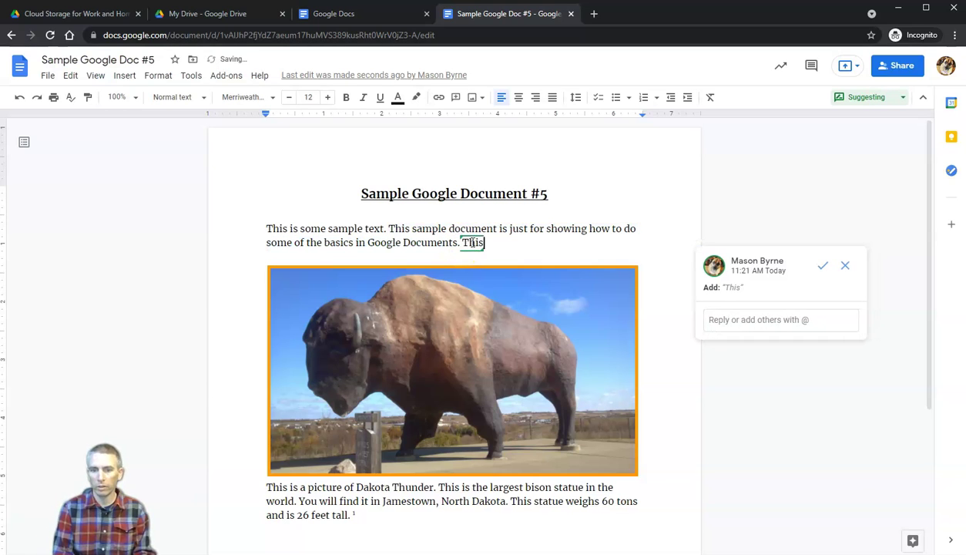
{"action": "type", "text": " is another sent"}
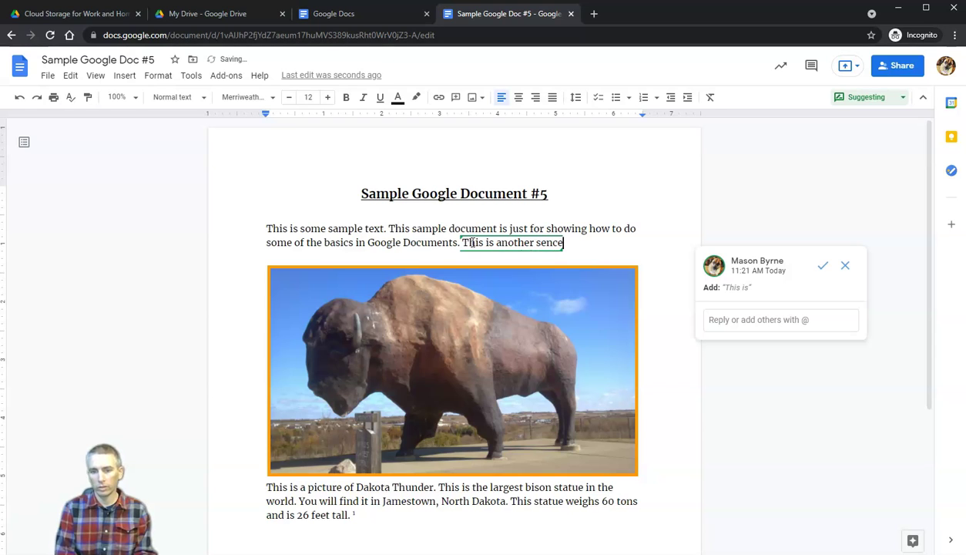
{"action": "key", "text": "BackSpace"}
{"action": "type", "text": "tence we can add."}
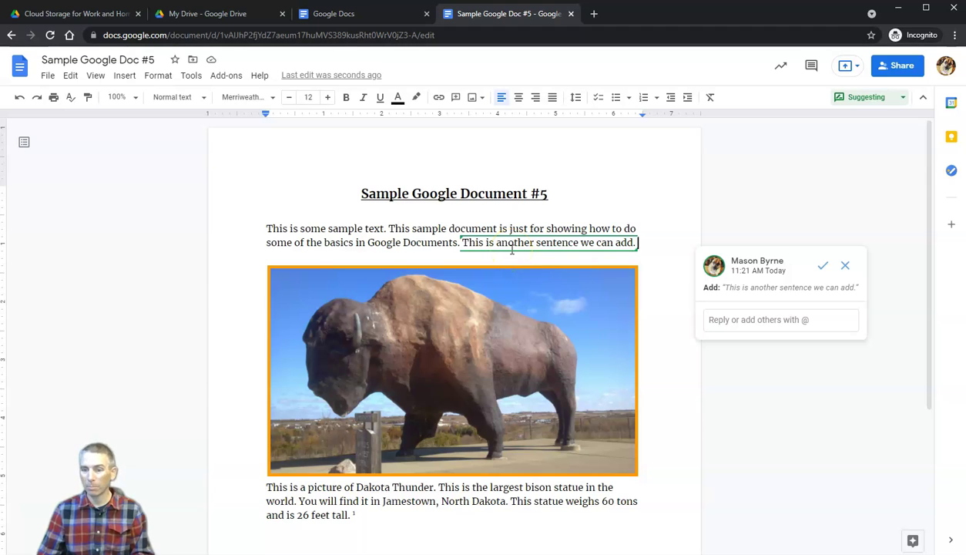
{"action": "left_click", "coordinate": [847, 271]}
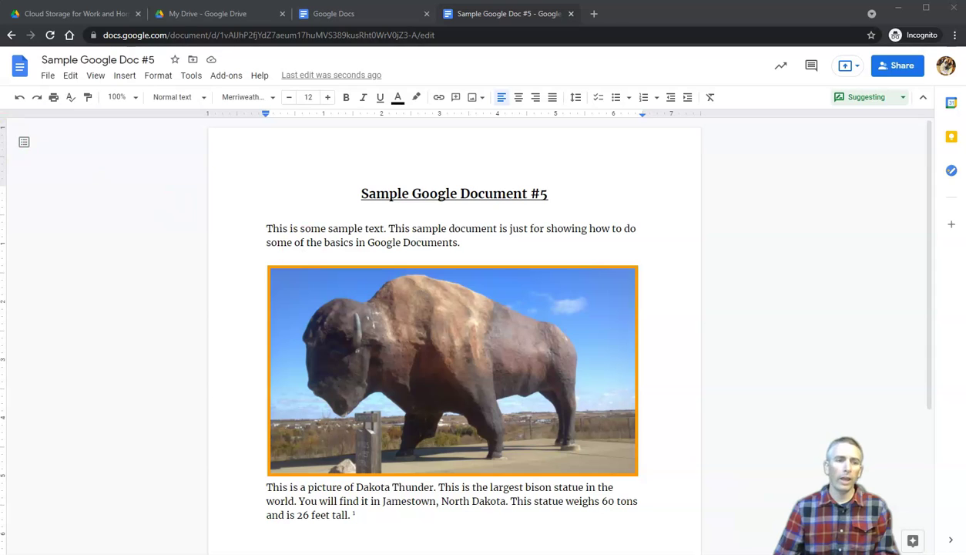
- Publish the document to the web via File and copy the public link
{"action": "left_click", "coordinate": [48, 76]}
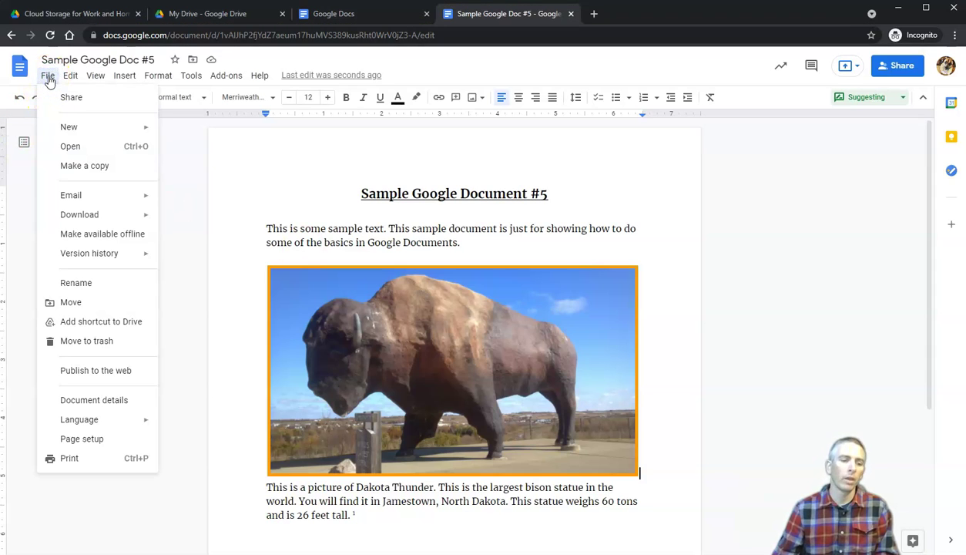
{"action": "left_click", "coordinate": [104, 376]}
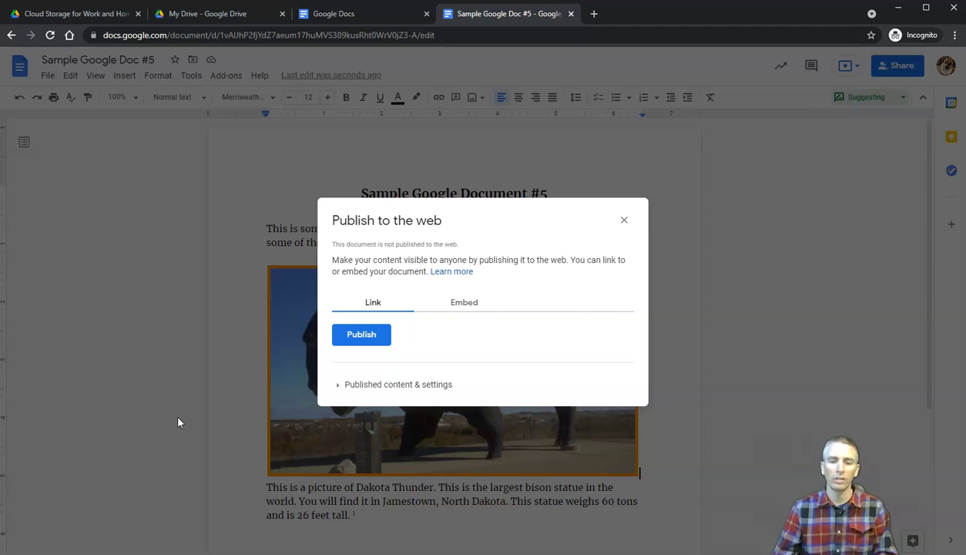
{"action": "left_click", "coordinate": [374, 340]}
{"action": "left_click", "coordinate": [539, 105]}
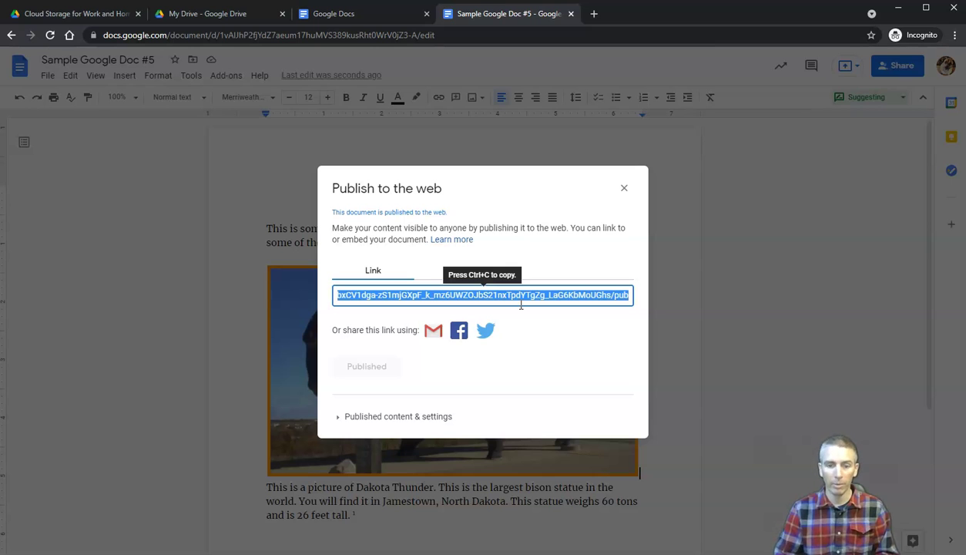
{"action": "key", "text": "ctrl+c"}
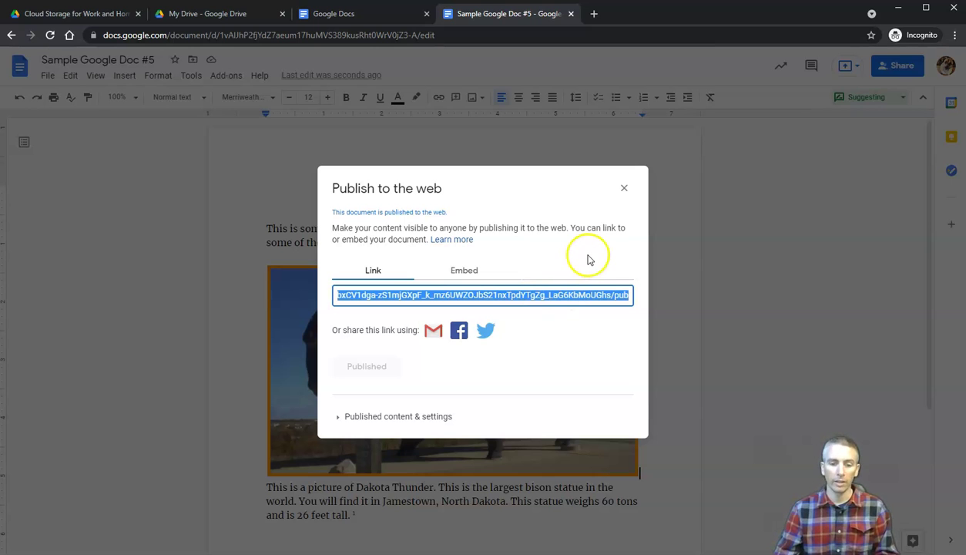
- Stop publishing the document and close the publish settings
{"action": "left_click", "coordinate": [340, 418]}
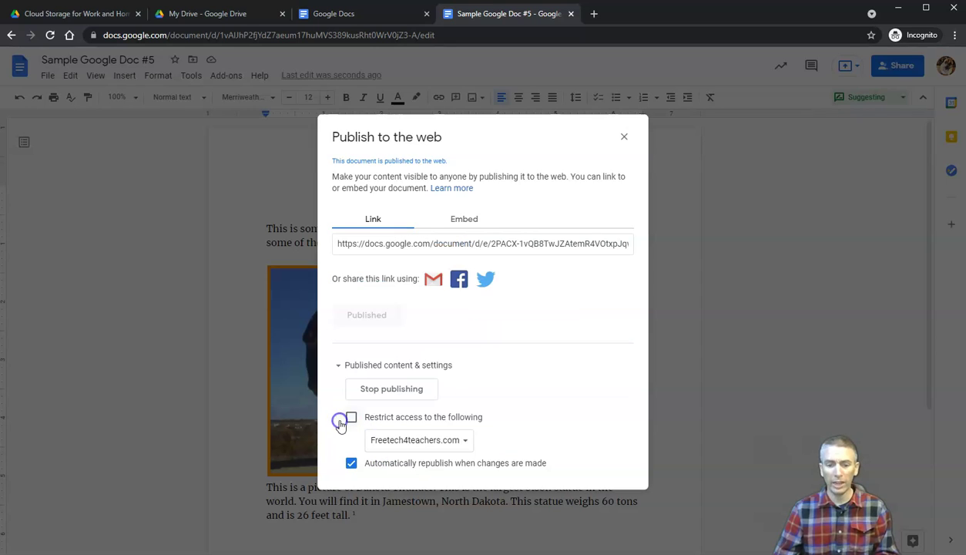
{"action": "left_click", "coordinate": [378, 393]}
{"action": "left_click", "coordinate": [538, 104]}
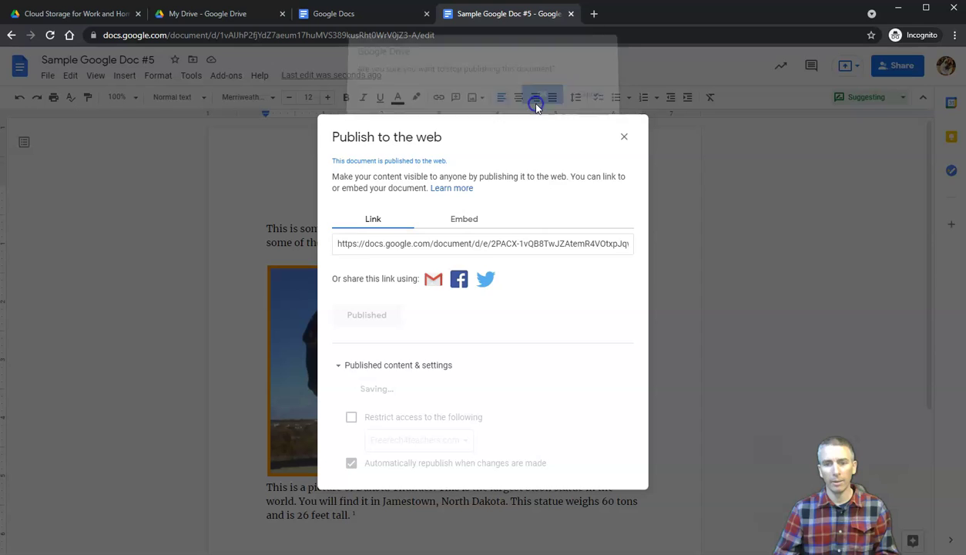
{"action": "left_click", "coordinate": [626, 167]}
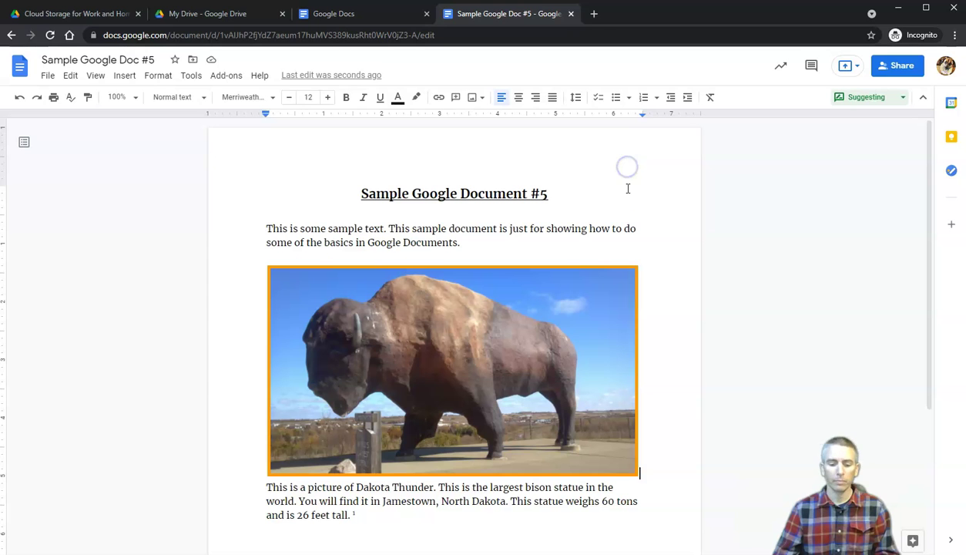
- Save a copy of 'Sample Google Doc #5' to the computer as a PDF Document (.pdf)
{"action": "left_click", "coordinate": [48, 76]}
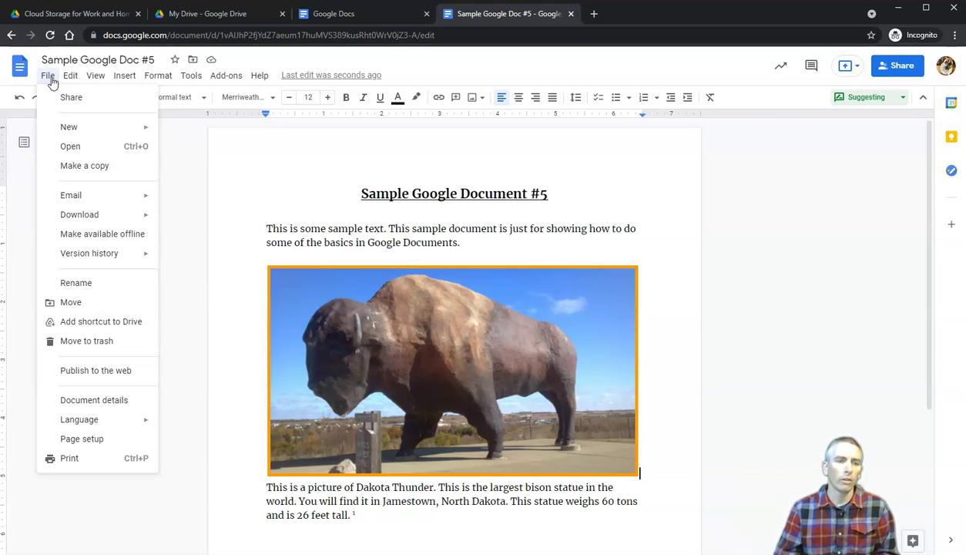
{"action": "left_click", "coordinate": [86, 214]}
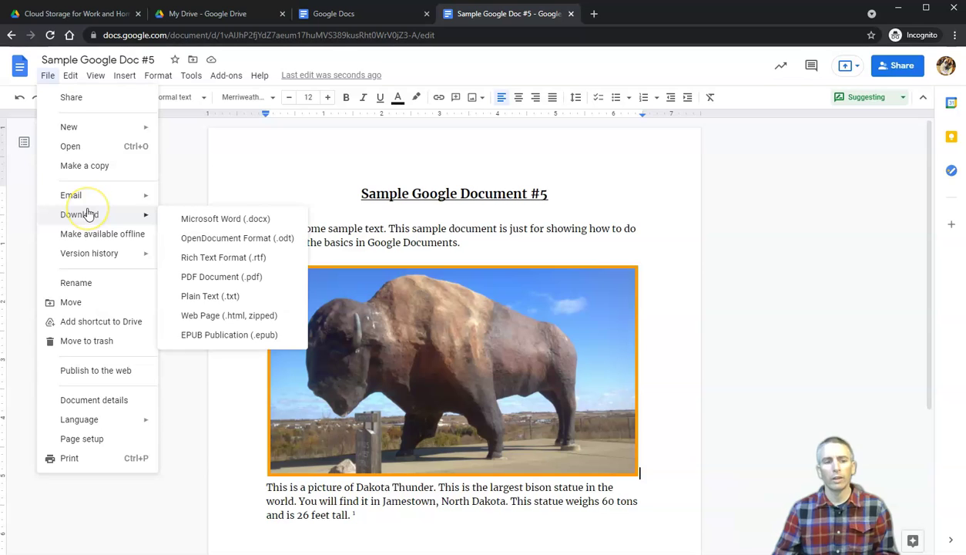
{"action": "left_click", "coordinate": [223, 222]}
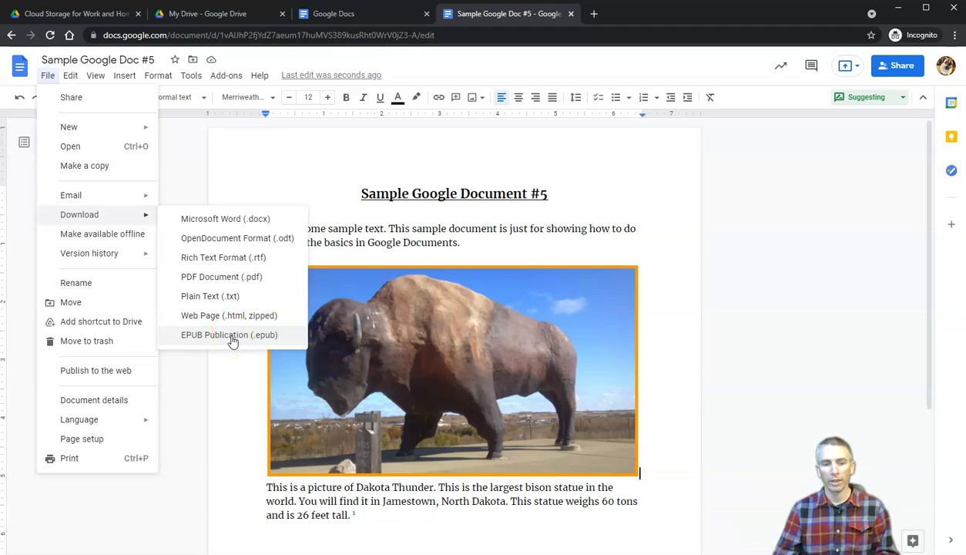
{"action": "left_click", "coordinate": [217, 283]}
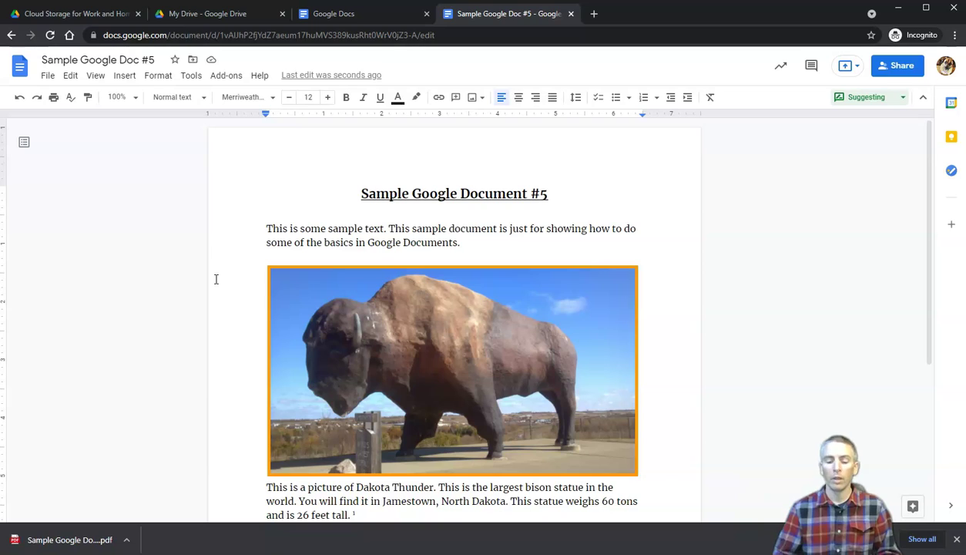
{"action": "left_click", "coordinate": [437, 320]}
{"action": "left_click", "coordinate": [684, 372]}
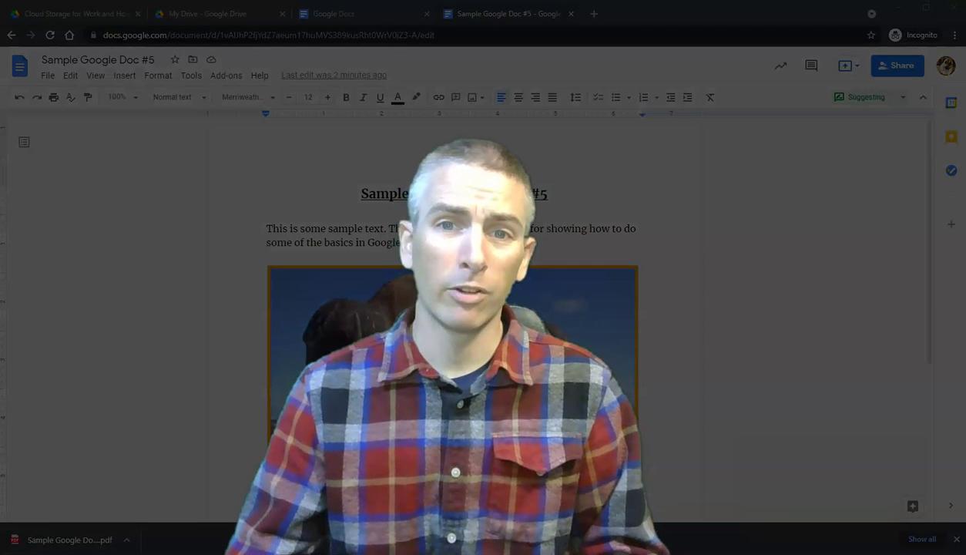